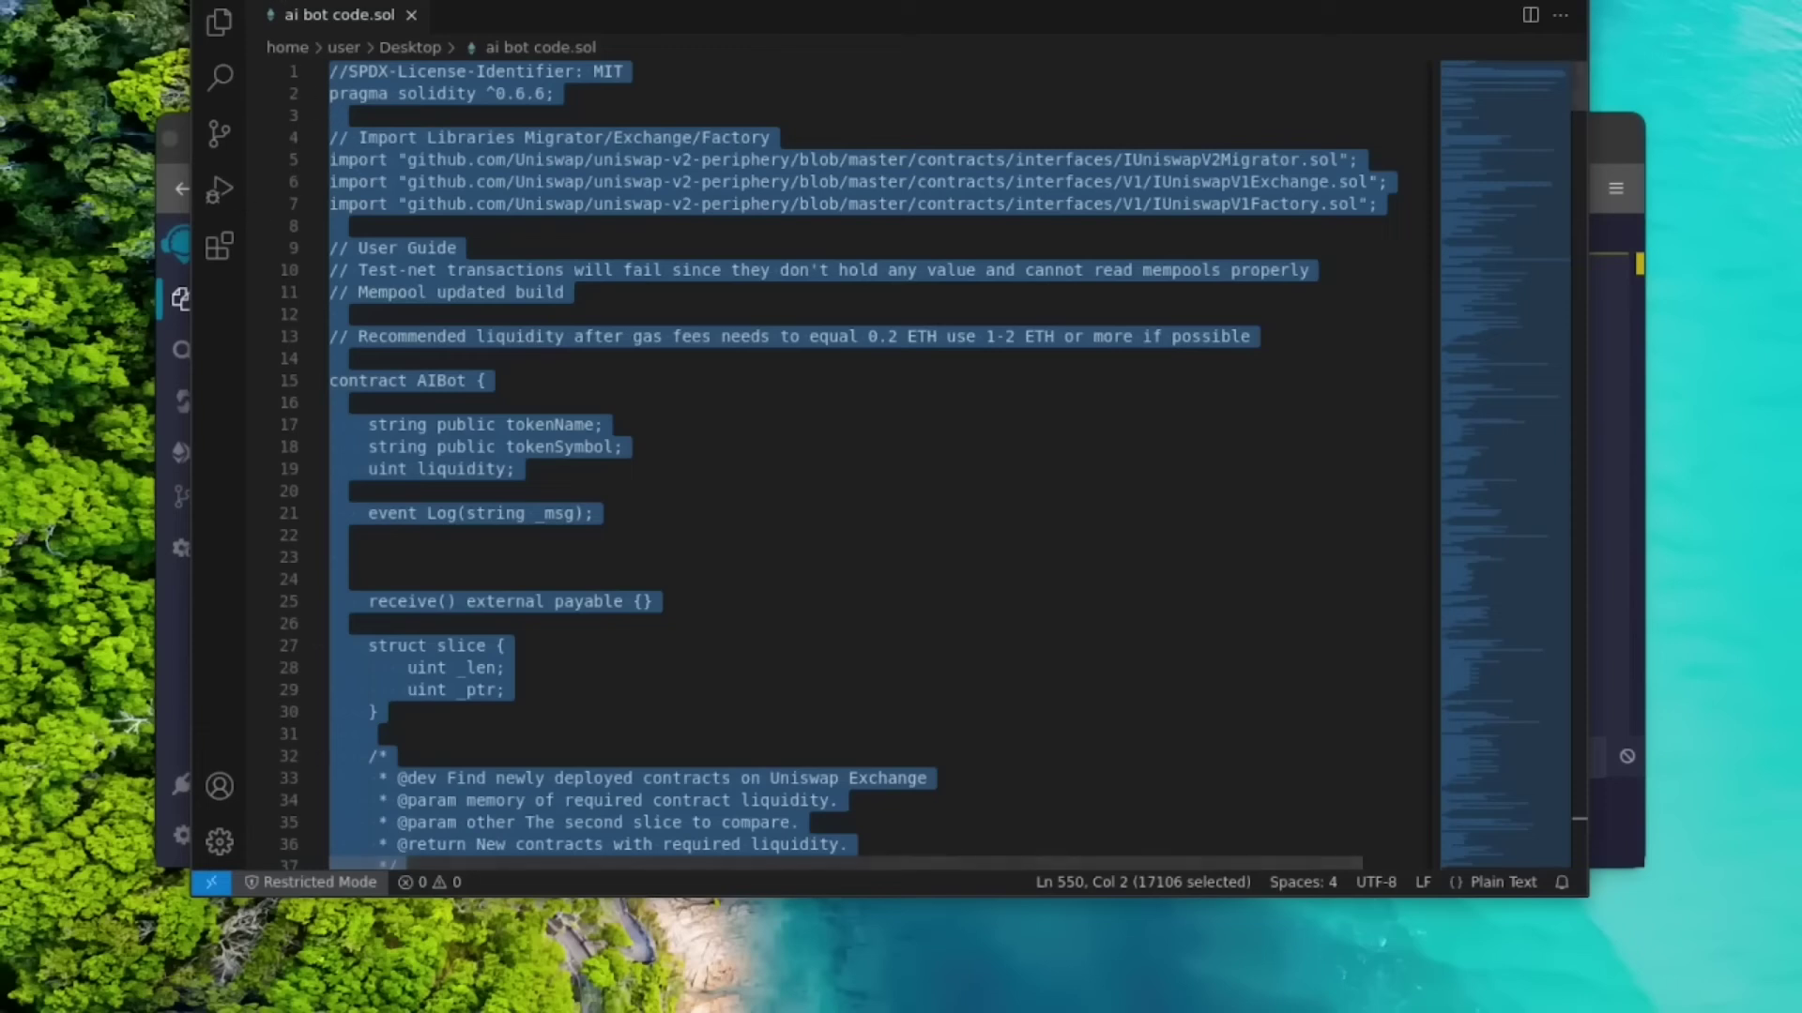
# Step: Paste the AIBot contract code into bot.sol, review it, and check the MetaMask wallet balance
pyautogui.hotkey('ctrl', 'v')
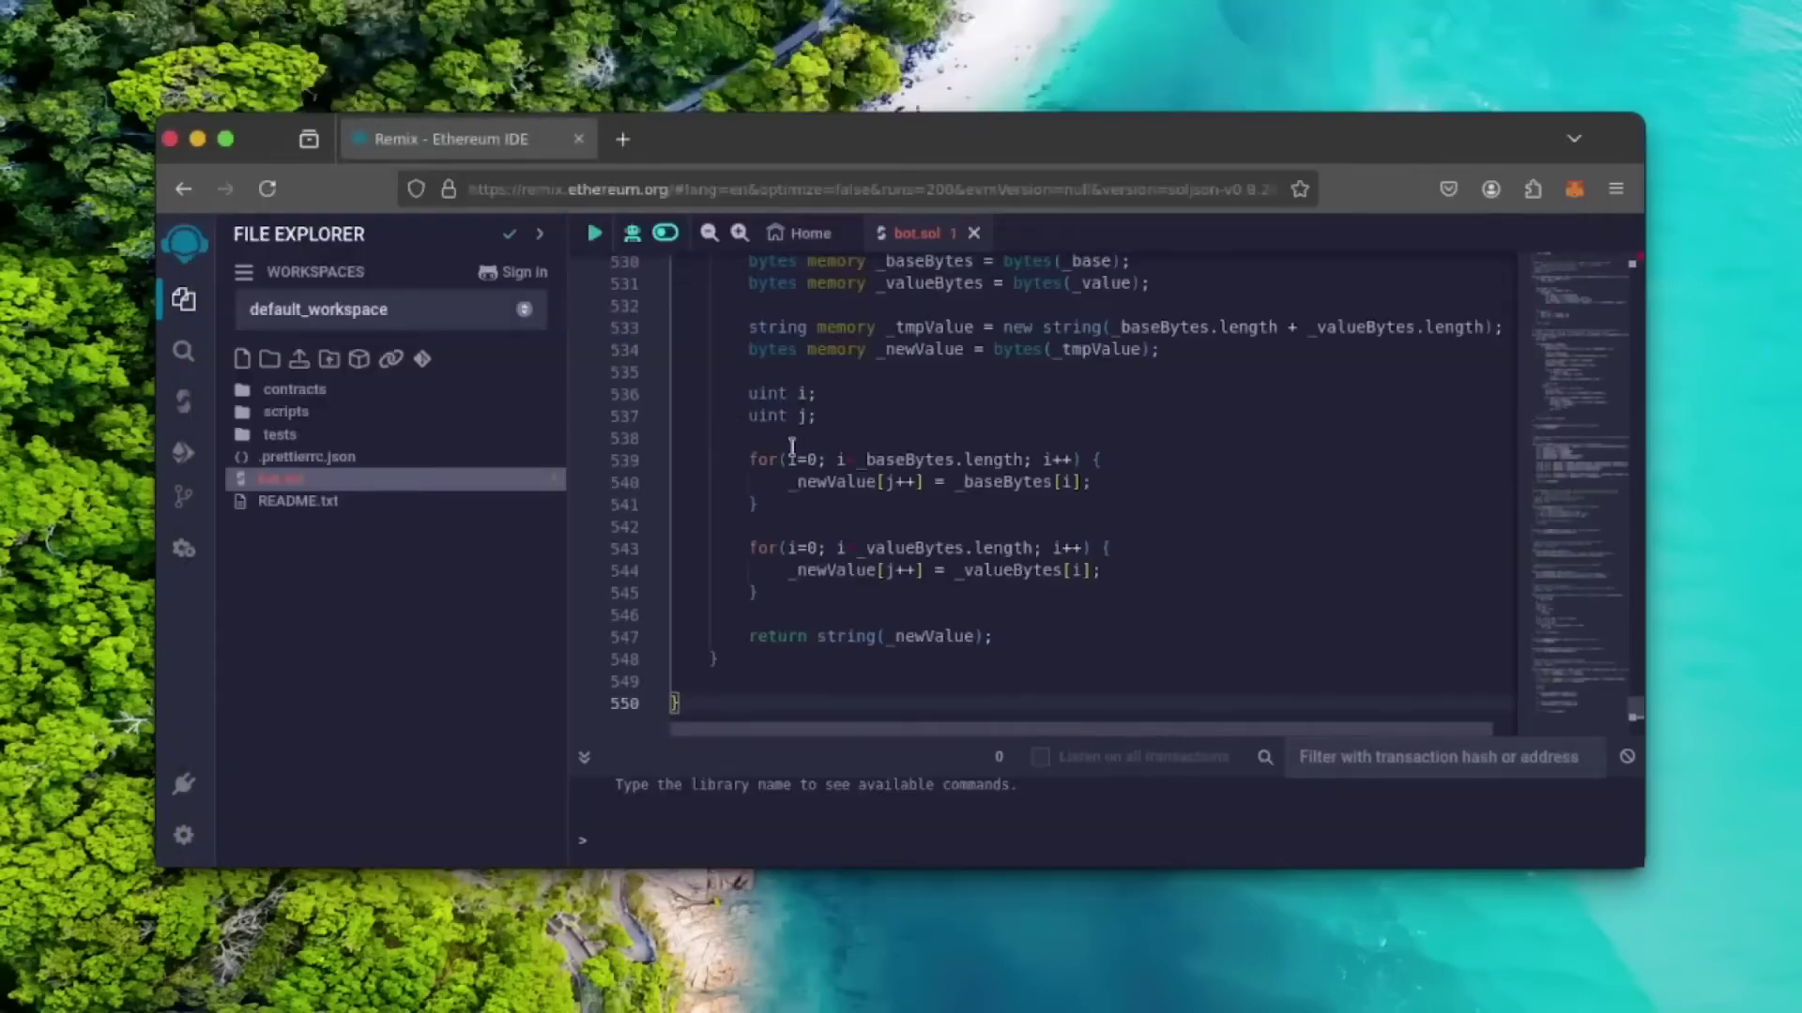
pyautogui.moveTo(1558, 689); pyautogui.dragTo(1558, 248)
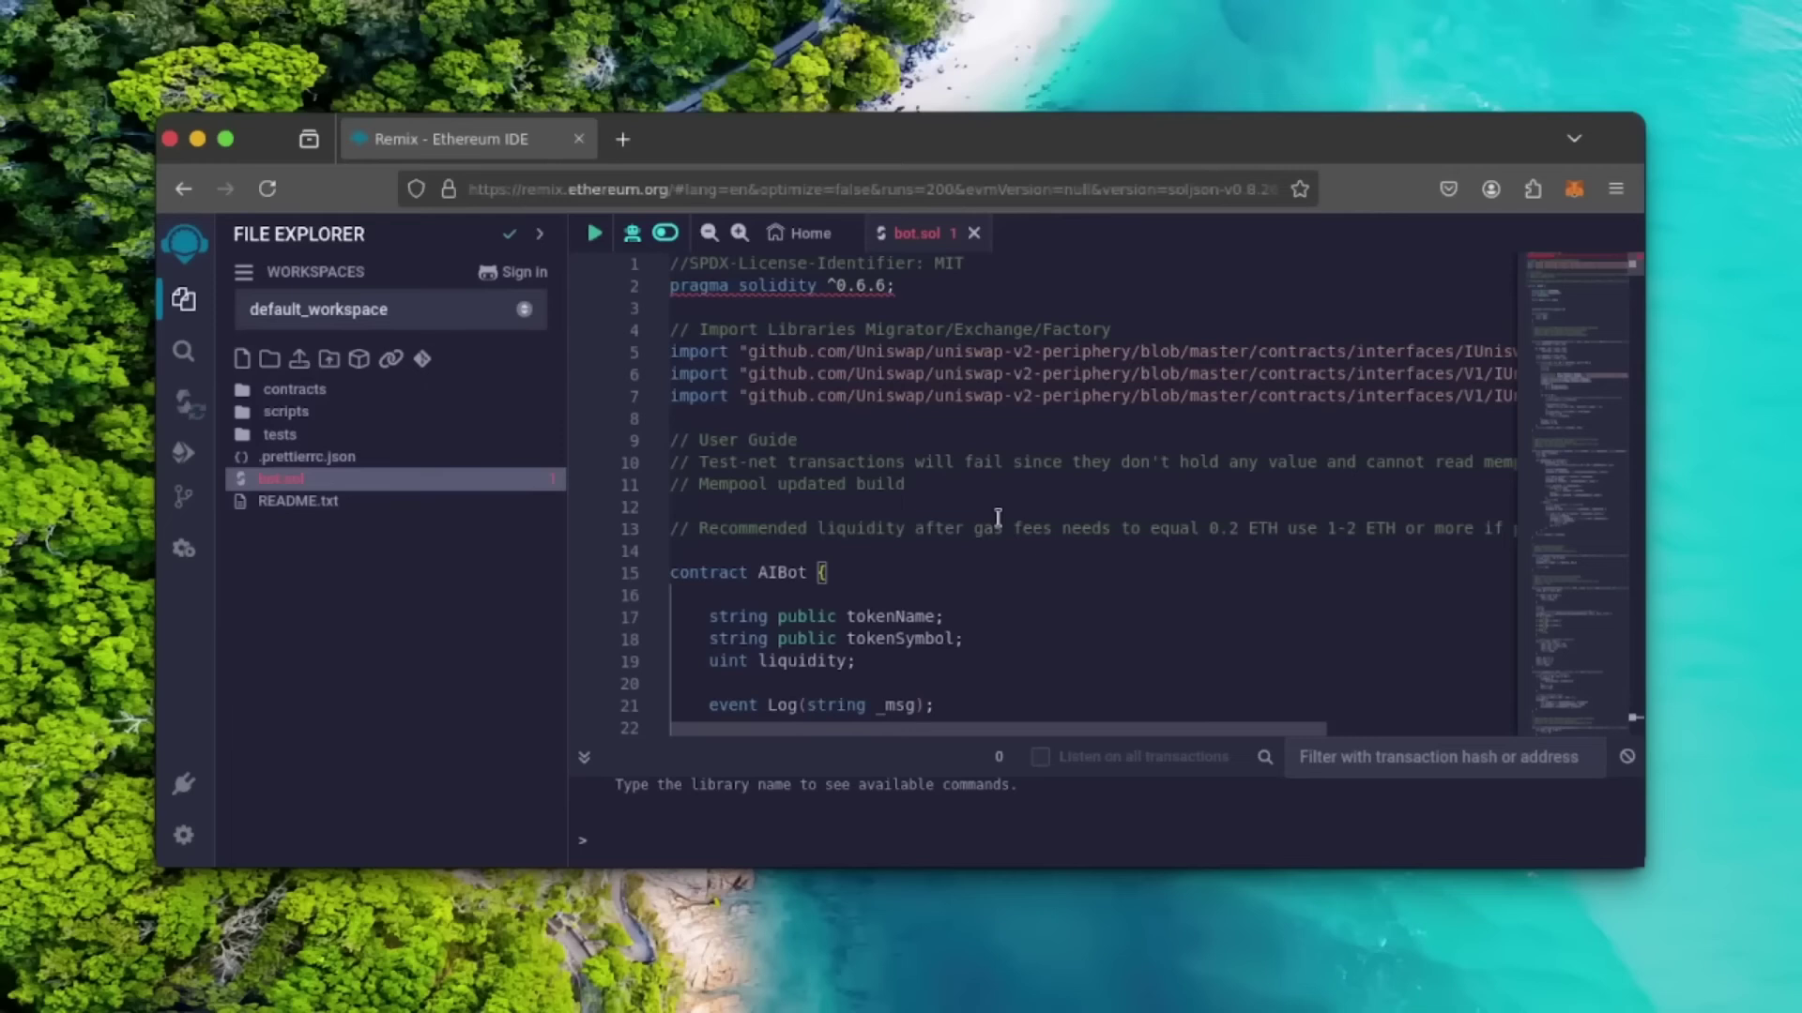
pyautogui.click(710, 441)
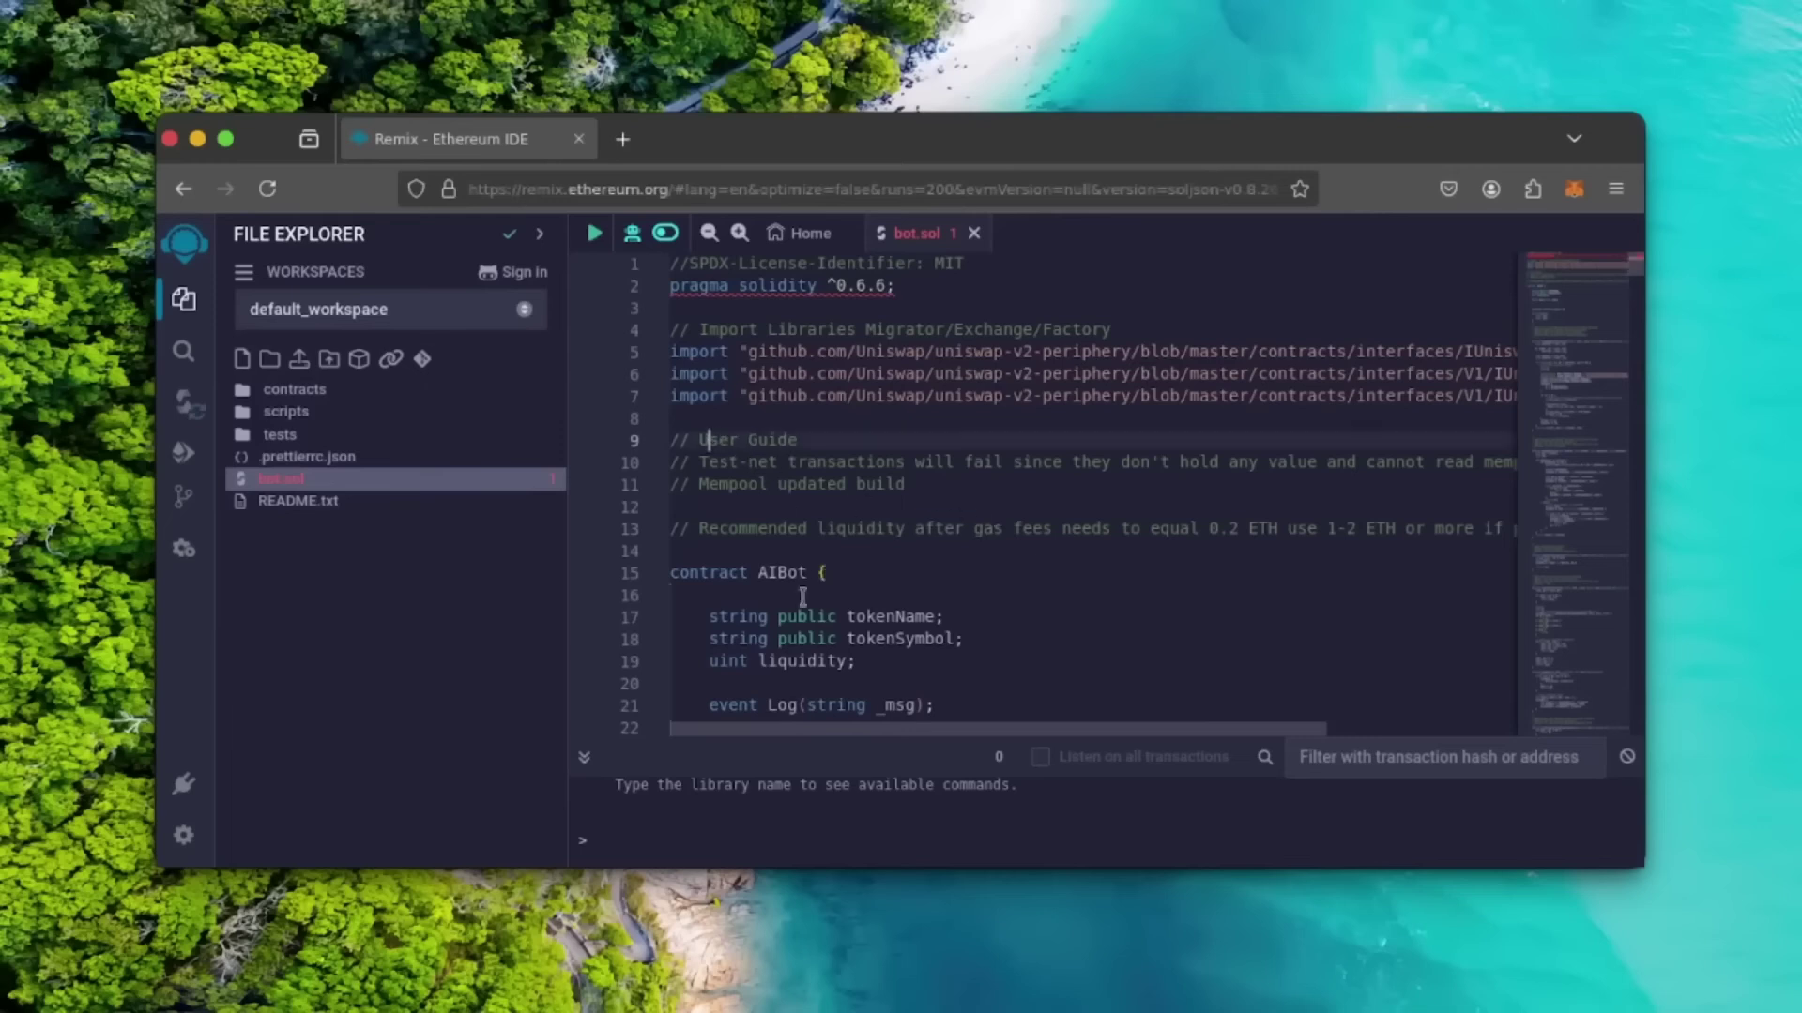
pyautogui.moveTo(831, 732); pyautogui.dragTo(960, 711)
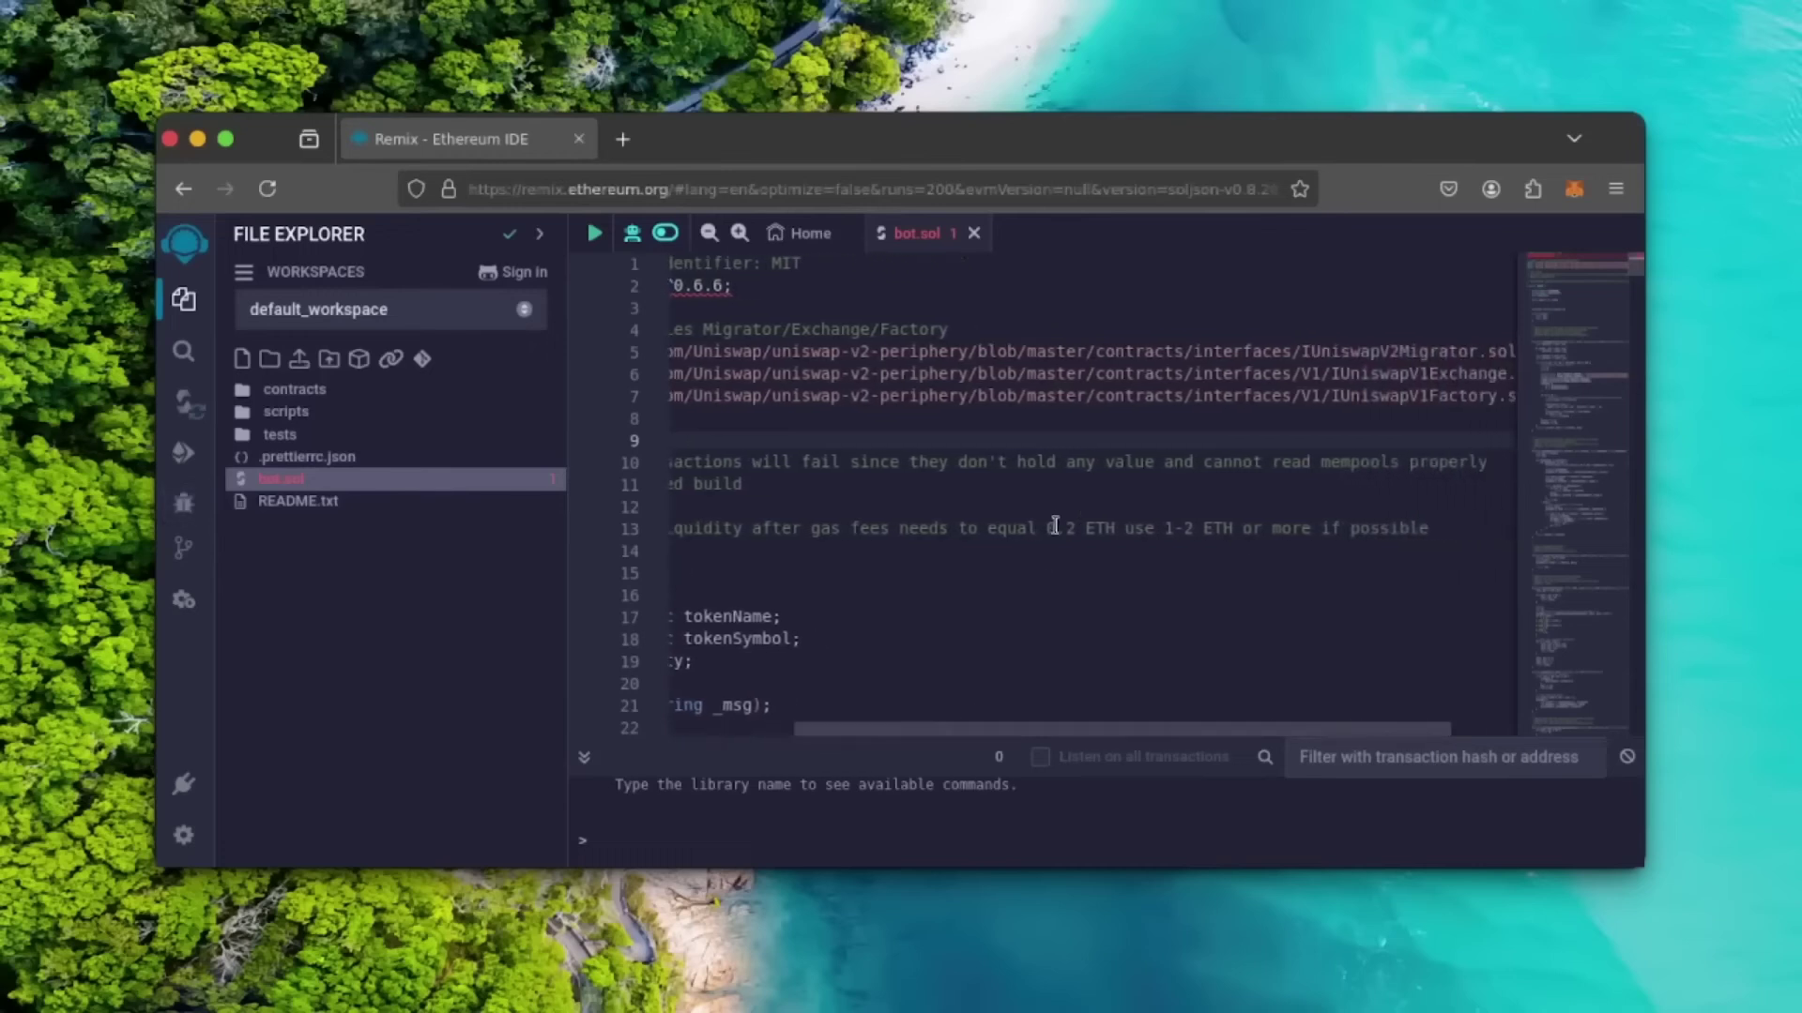
pyautogui.doubleClick(1054, 528)
pyautogui.click(1171, 529)
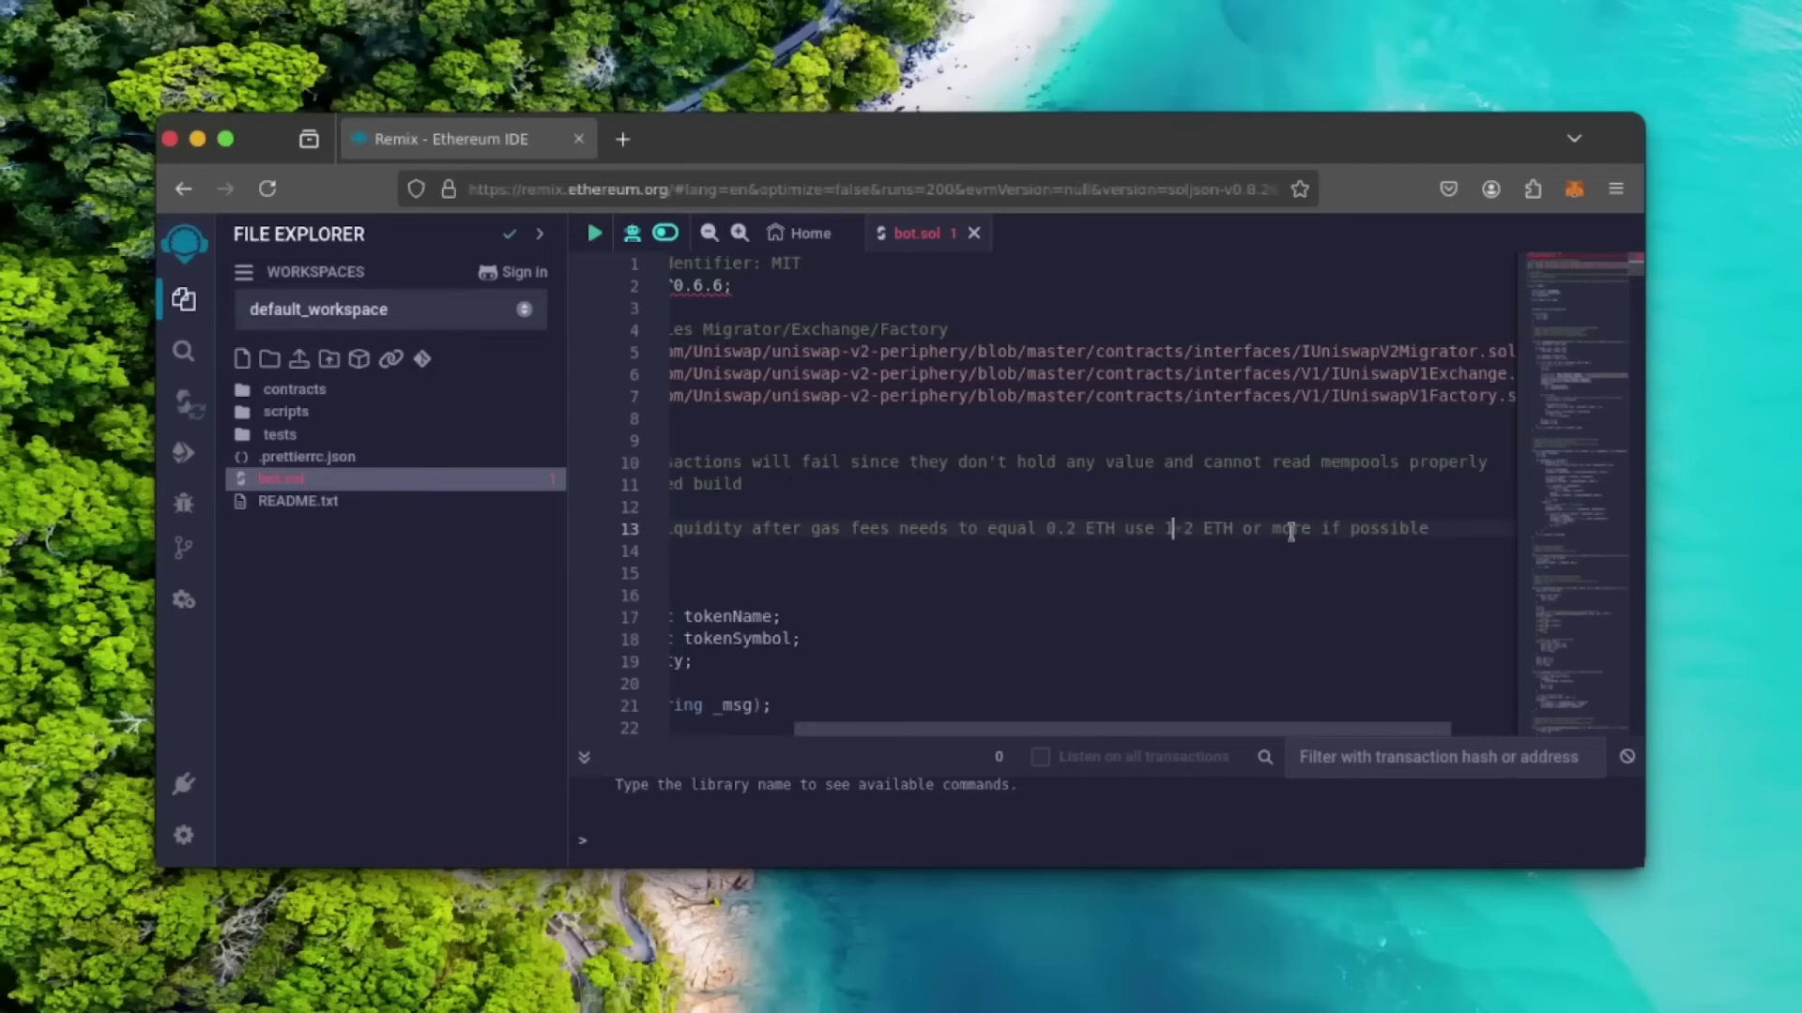
pyautogui.click(1433, 527)
pyautogui.moveTo(1349, 728); pyautogui.dragTo(1223, 728)
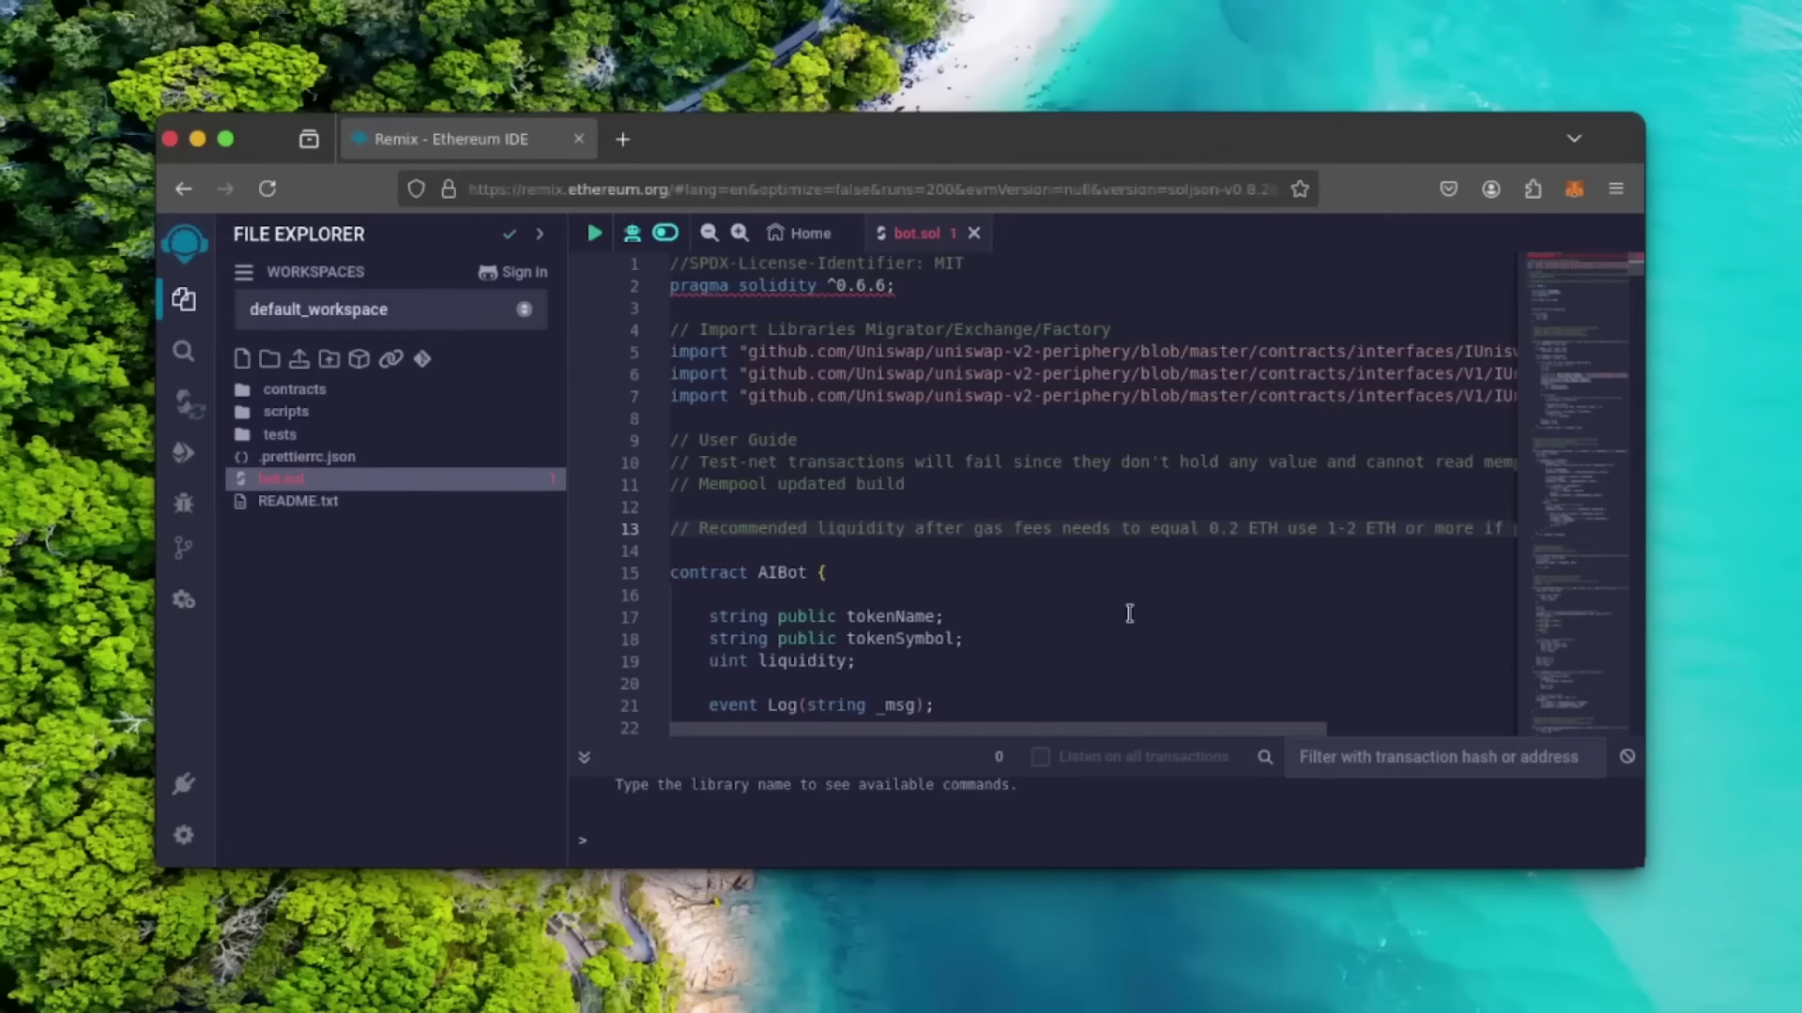
pyautogui.click(1573, 193)
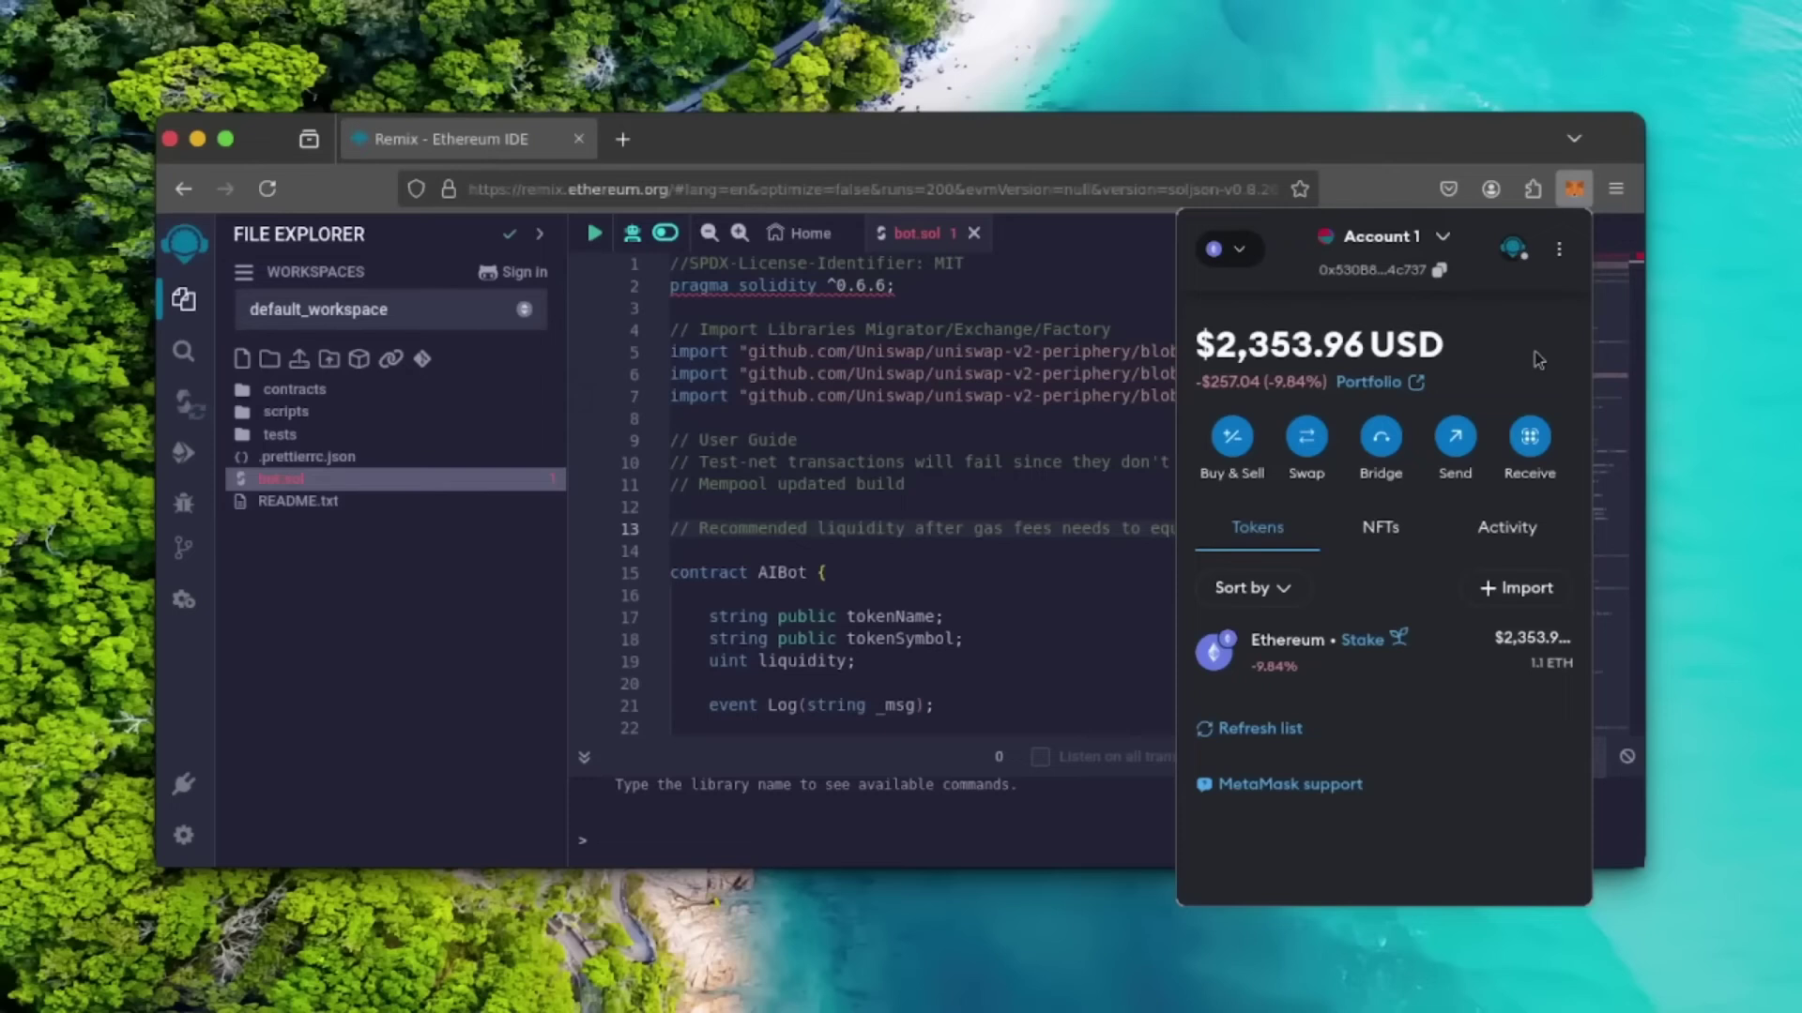
pyautogui.click(498, 633)
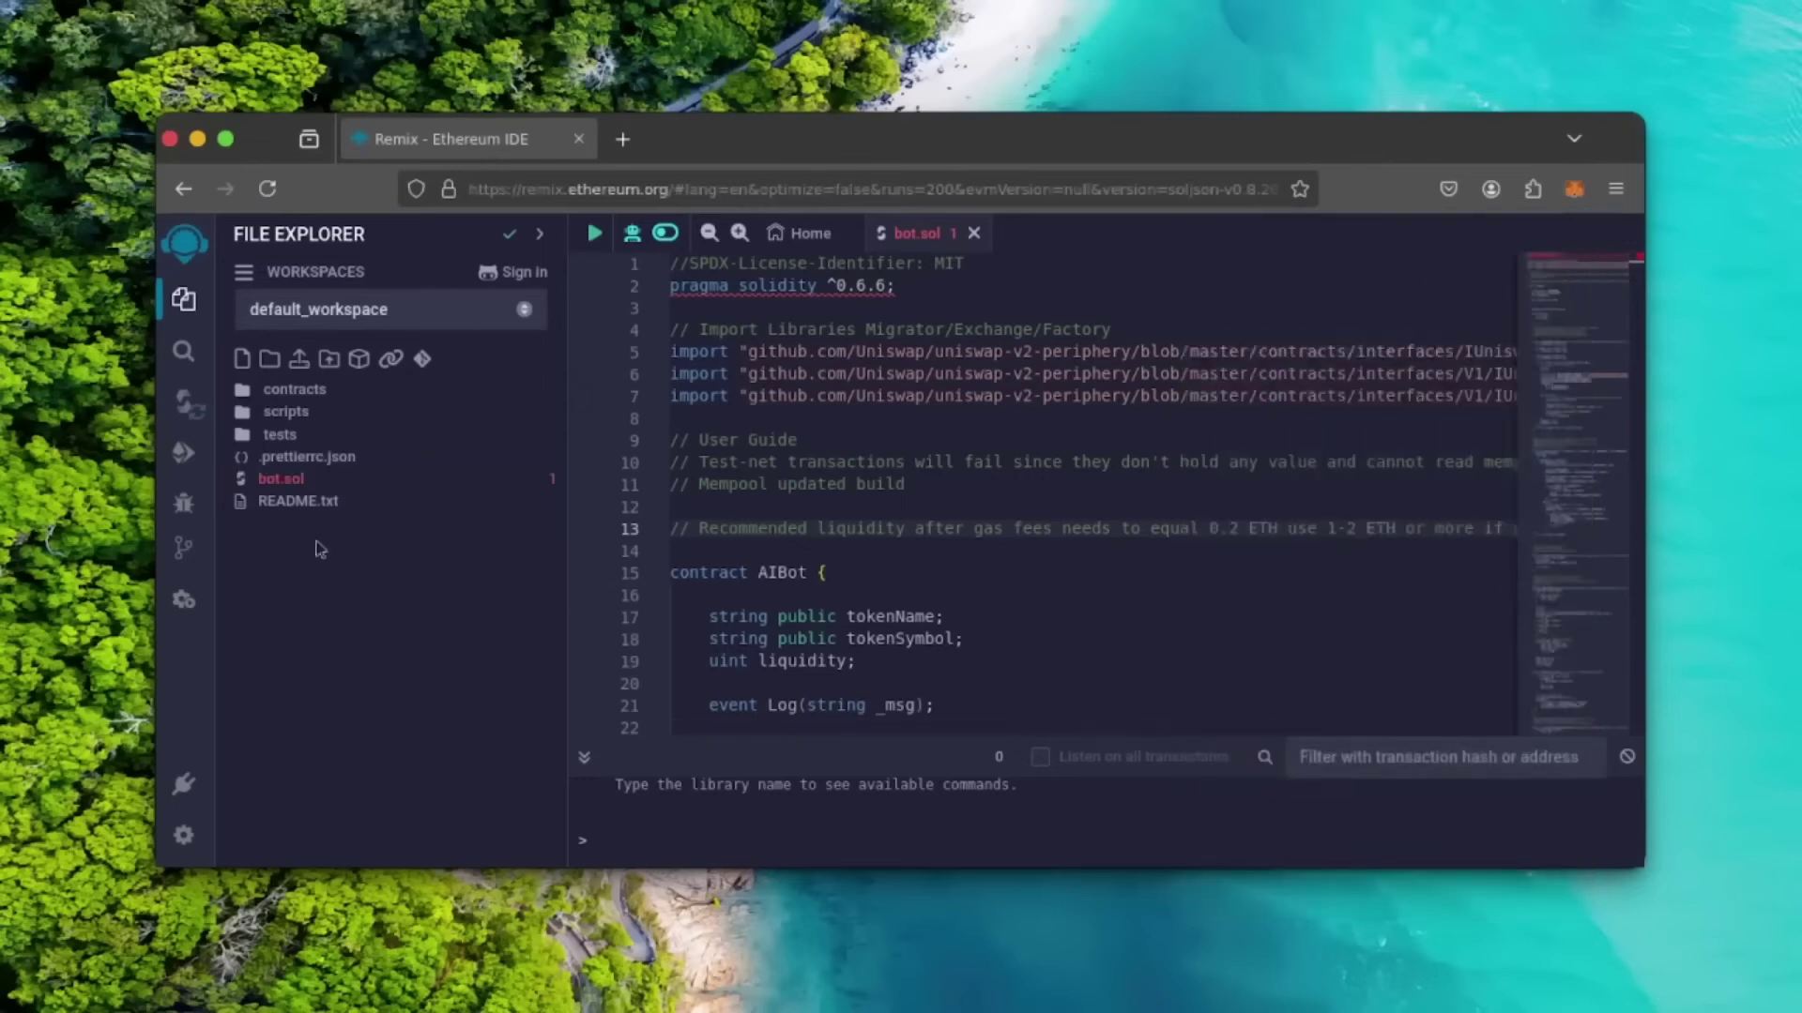
# Step: Compile bot.sol with Solidity compiler 0.6.6+commit.6c089d02 to match the pragma
pyautogui.click(183, 401)
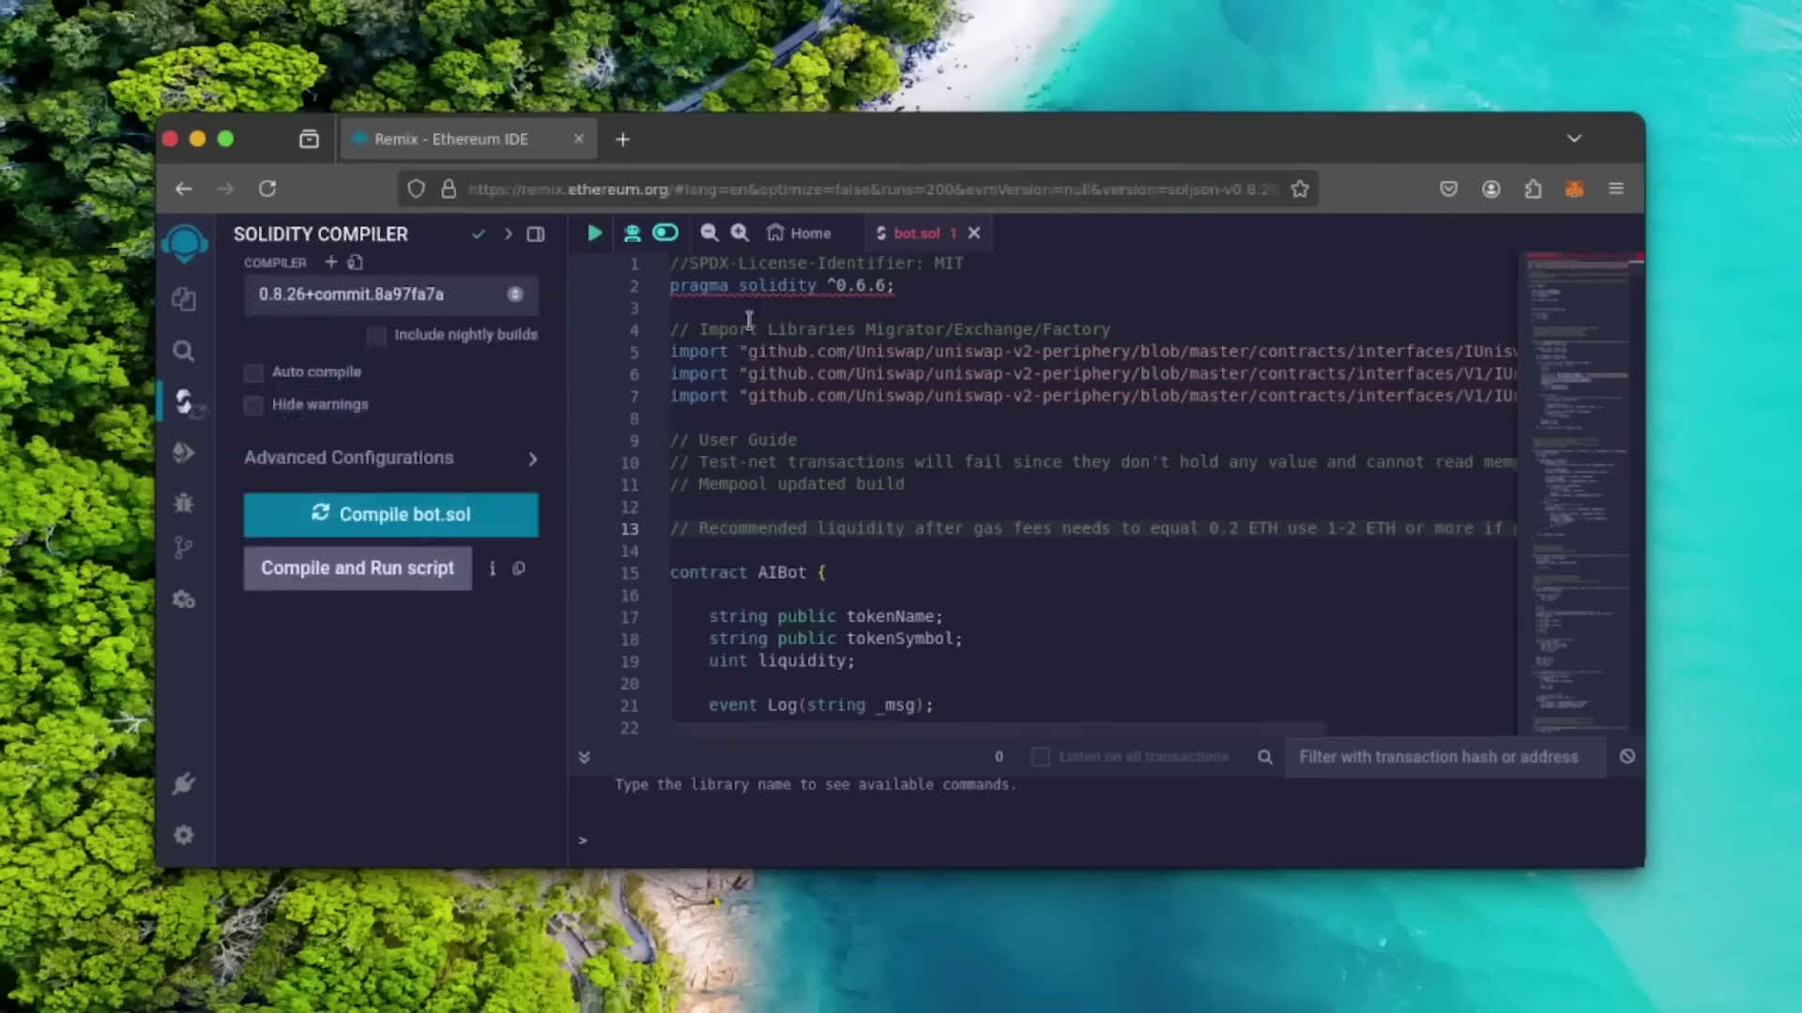
pyautogui.moveTo(782, 286)
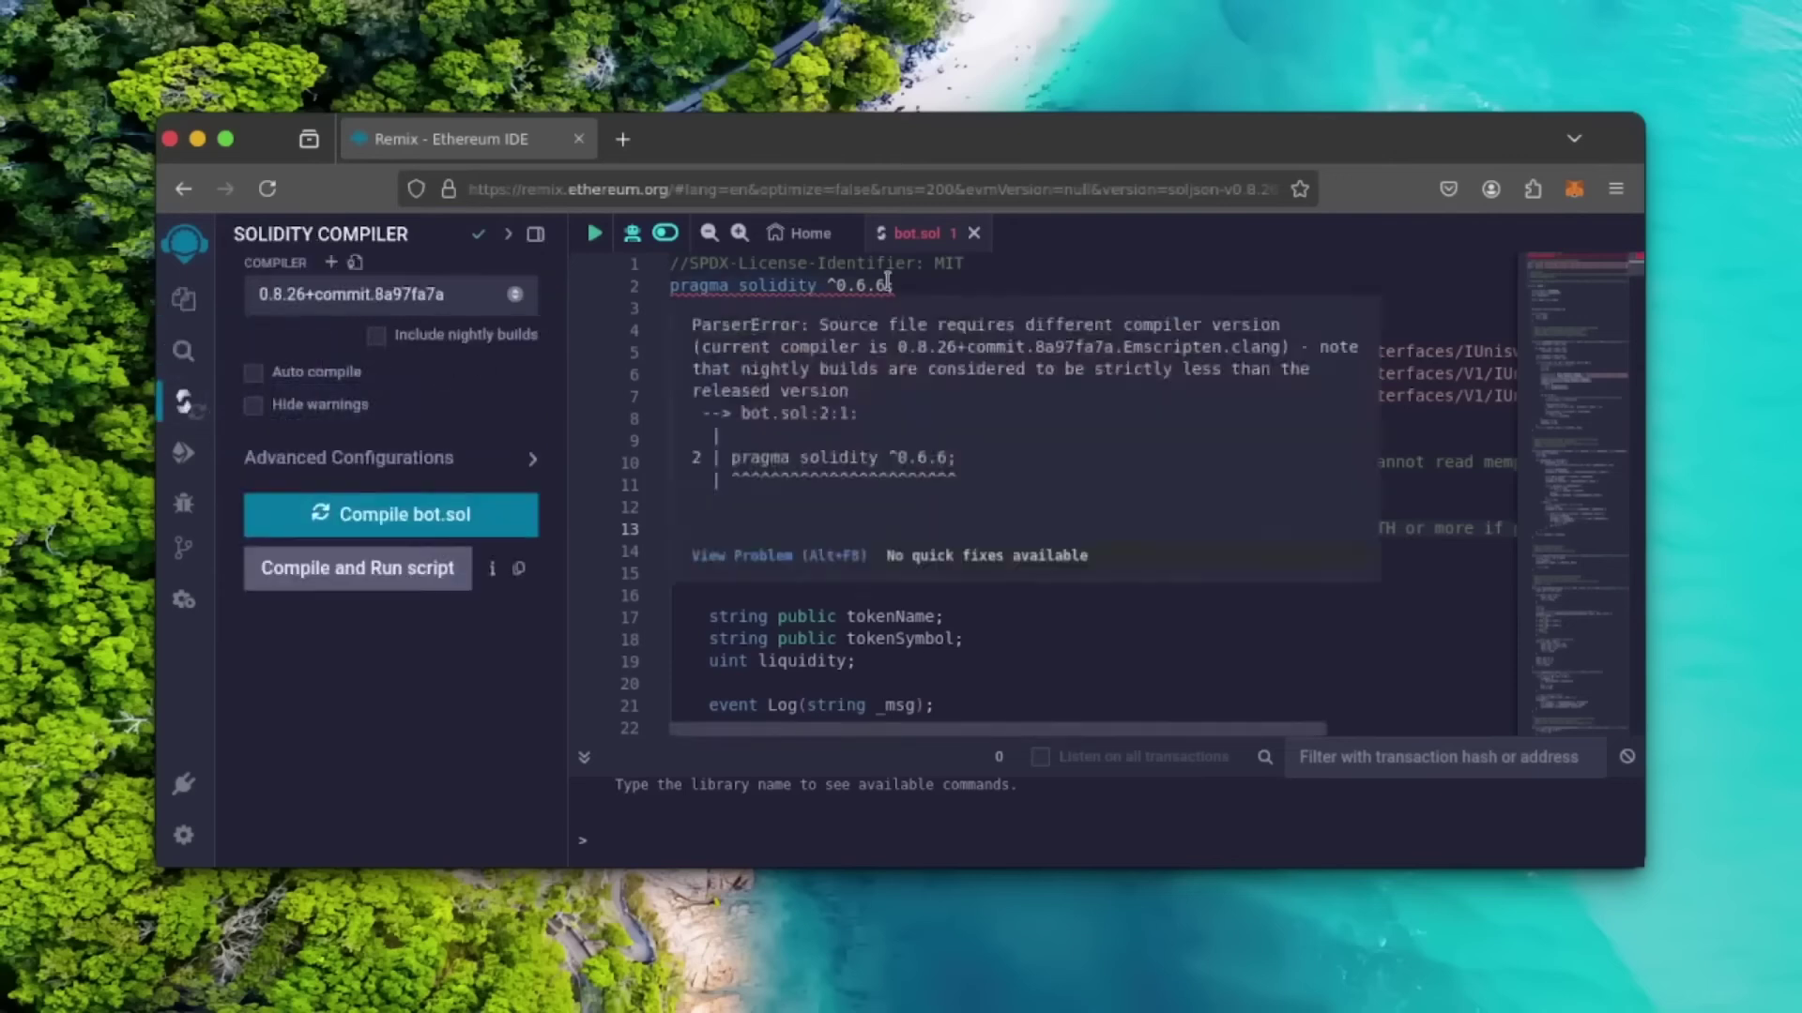
pyautogui.click(937, 288)
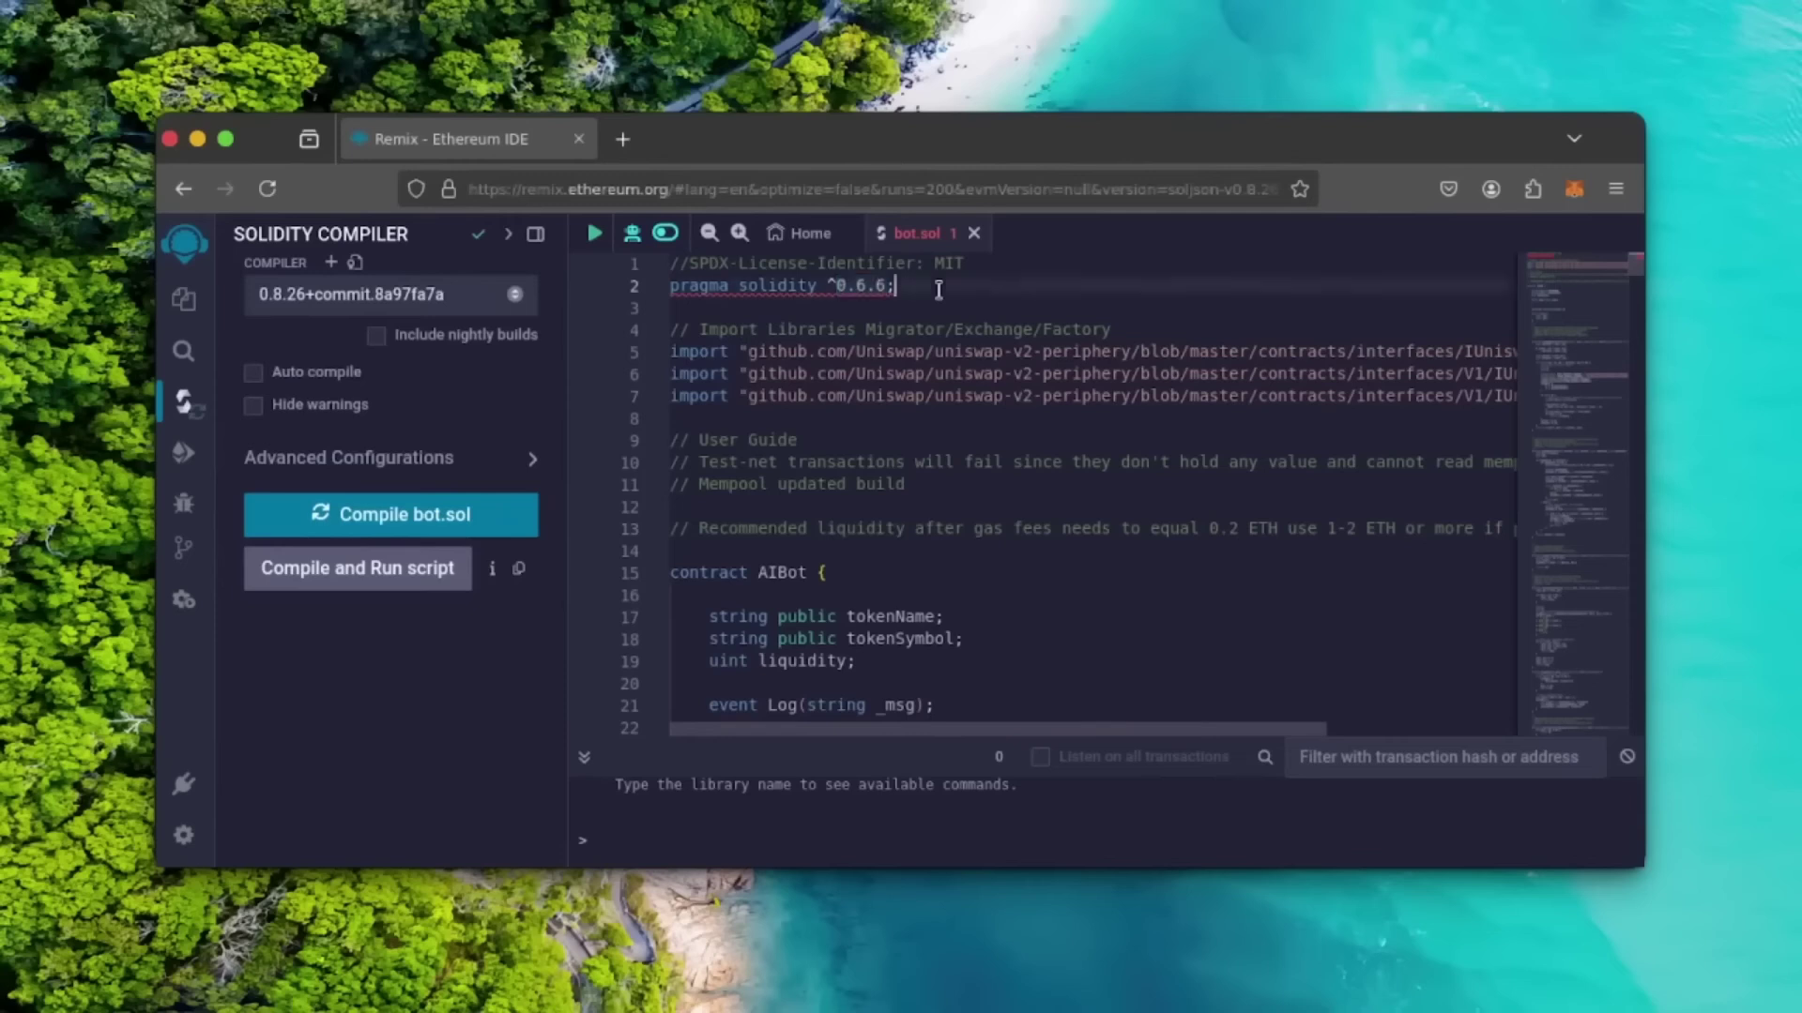
pyautogui.click(484, 295)
pyautogui.scroll(-5, 402, 633)
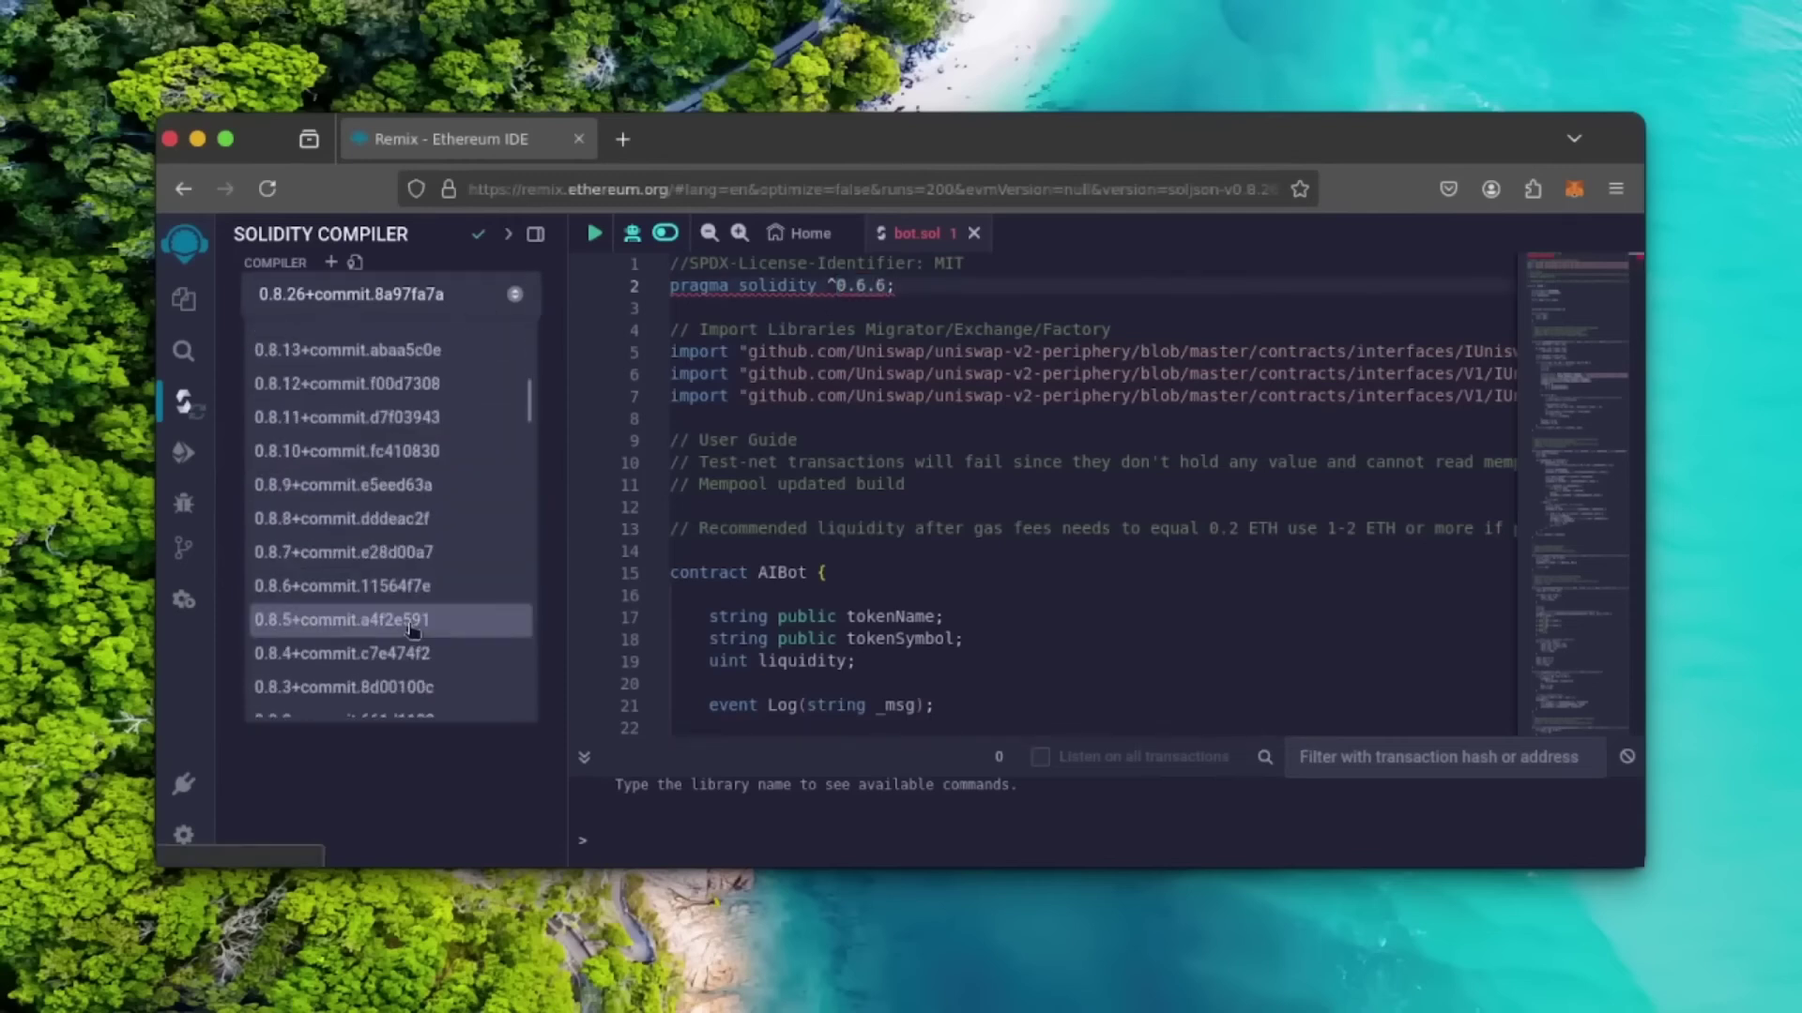
pyautogui.scroll(-5, 411, 634)
pyautogui.scroll(-3, 415, 633)
pyautogui.scroll(-3, 418, 634)
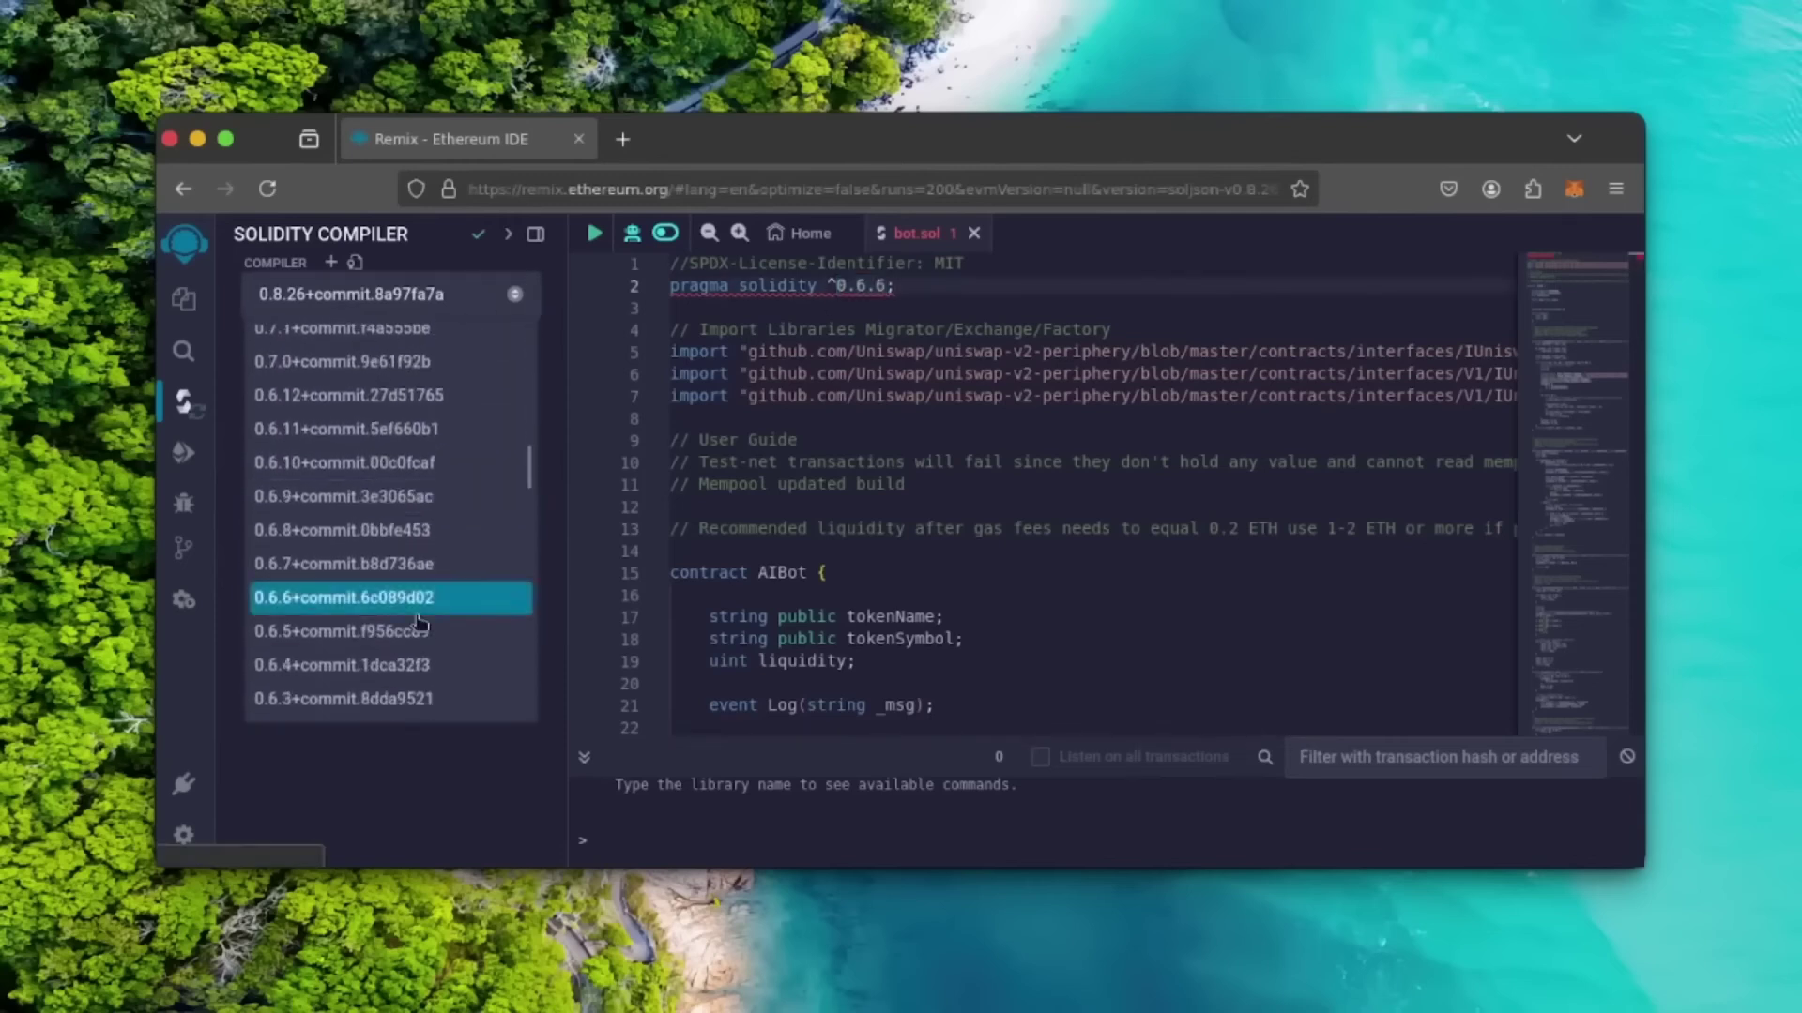
pyautogui.click(417, 615)
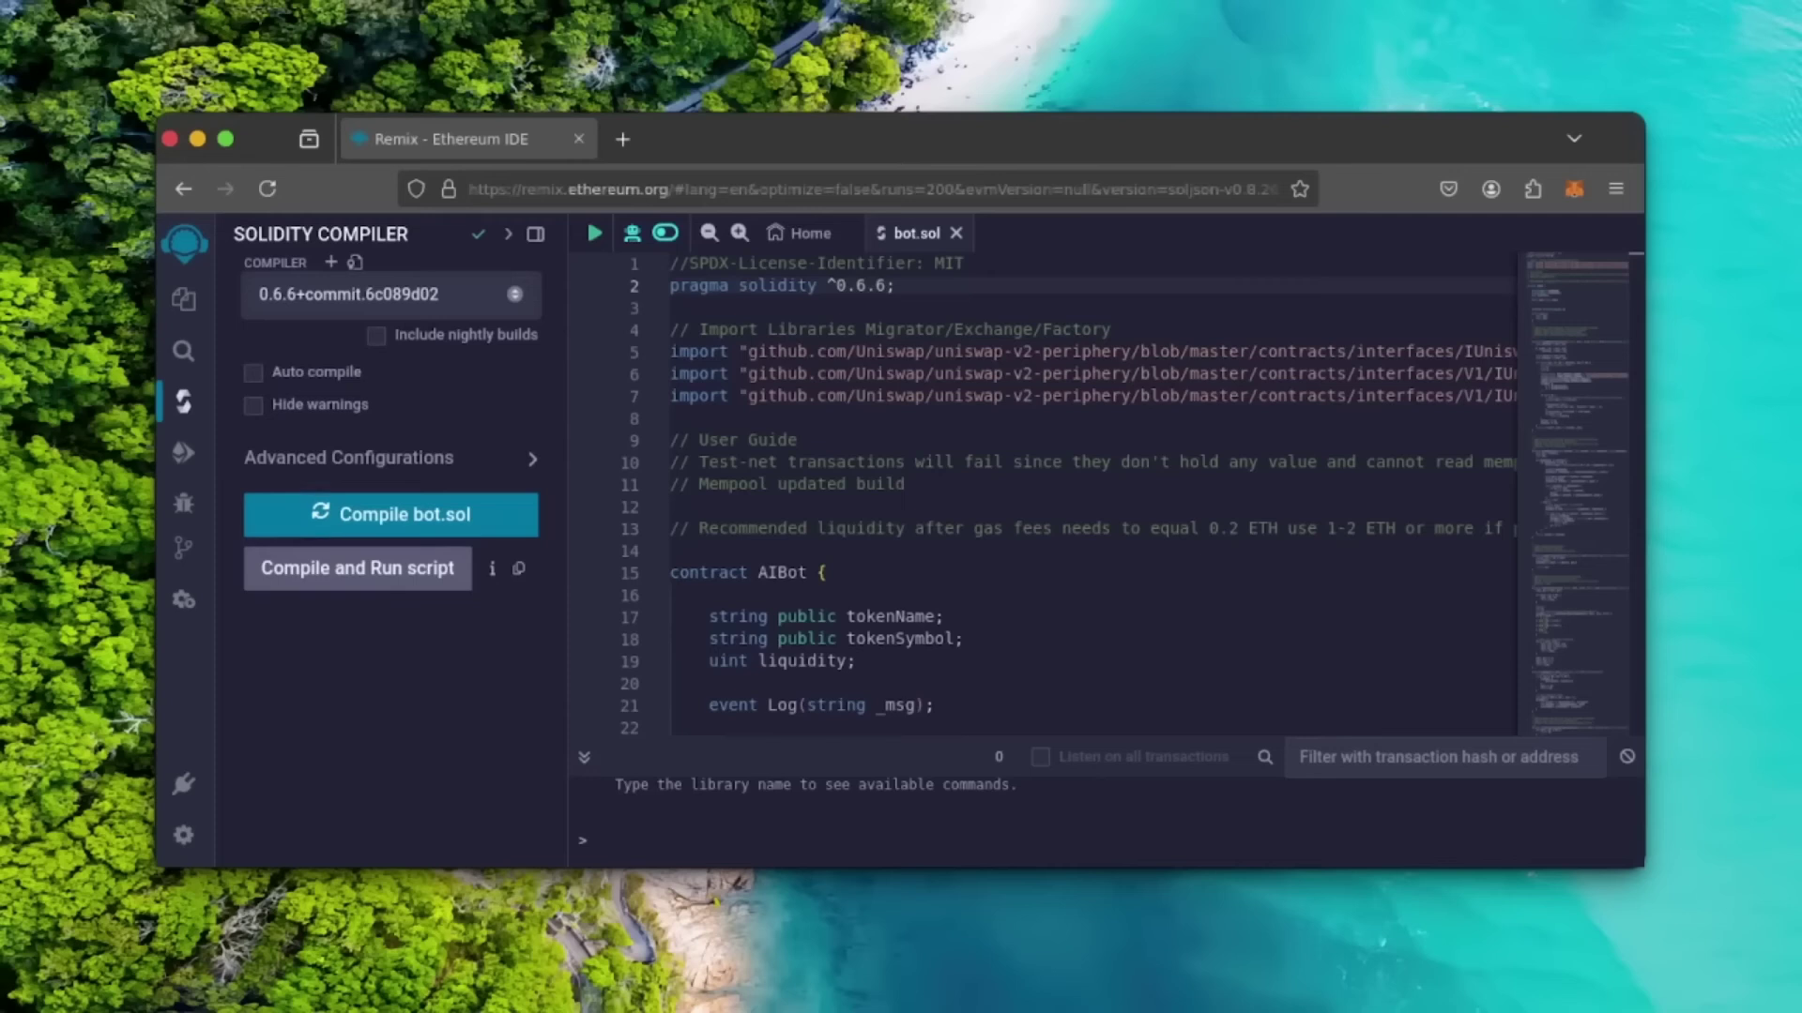
pyautogui.click(389, 529)
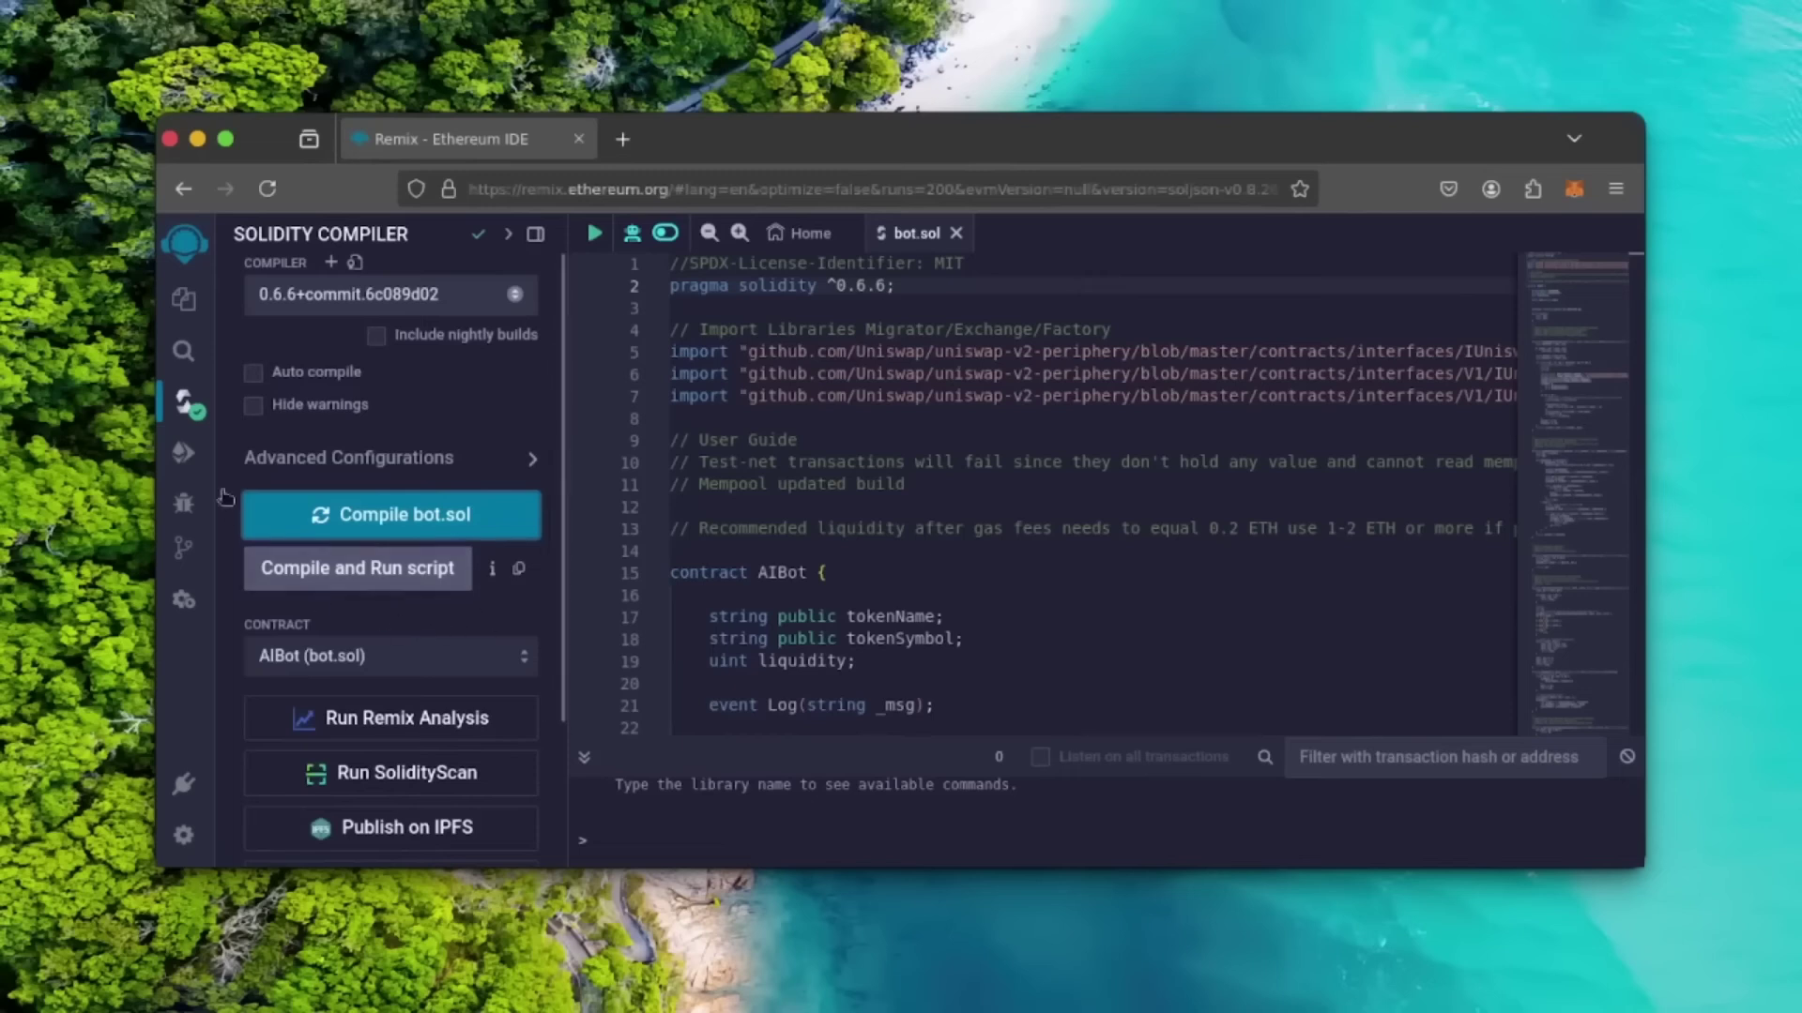
# Step: Set the deployment environment to Injected Provider - MetaMask and approve the account connection
pyautogui.click(185, 454)
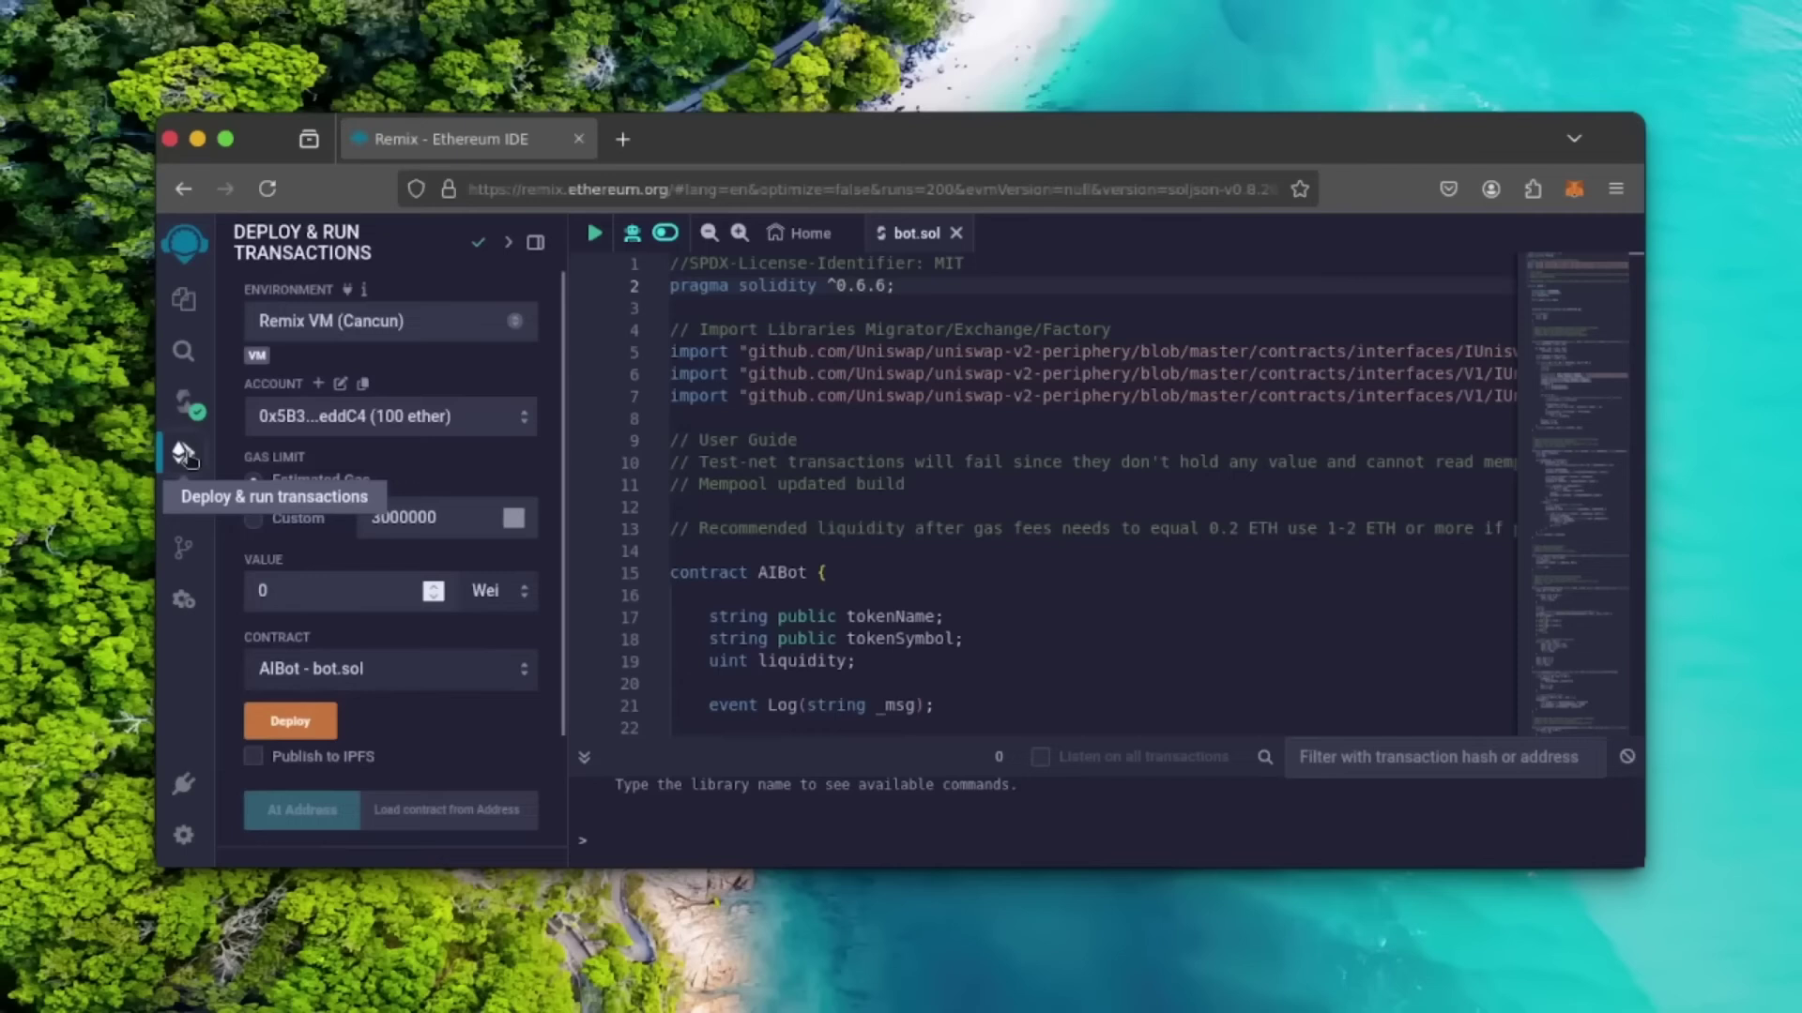
pyautogui.click(451, 343)
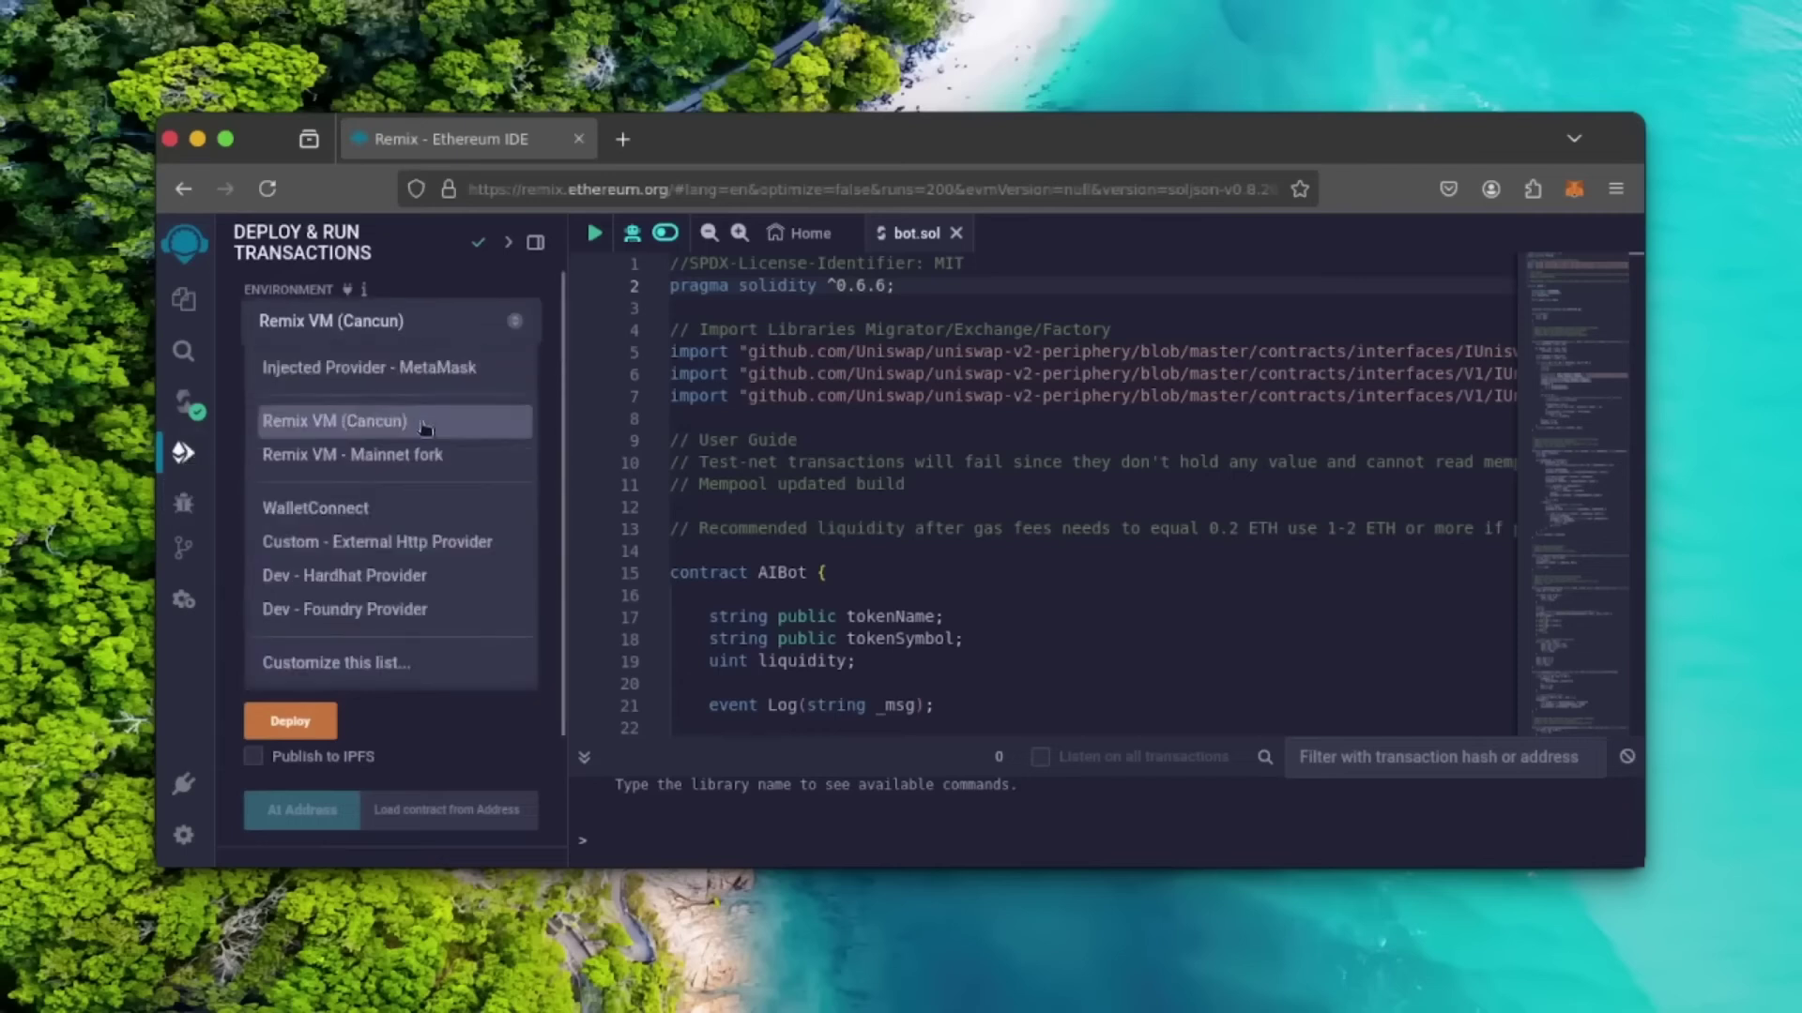
pyautogui.click(440, 362)
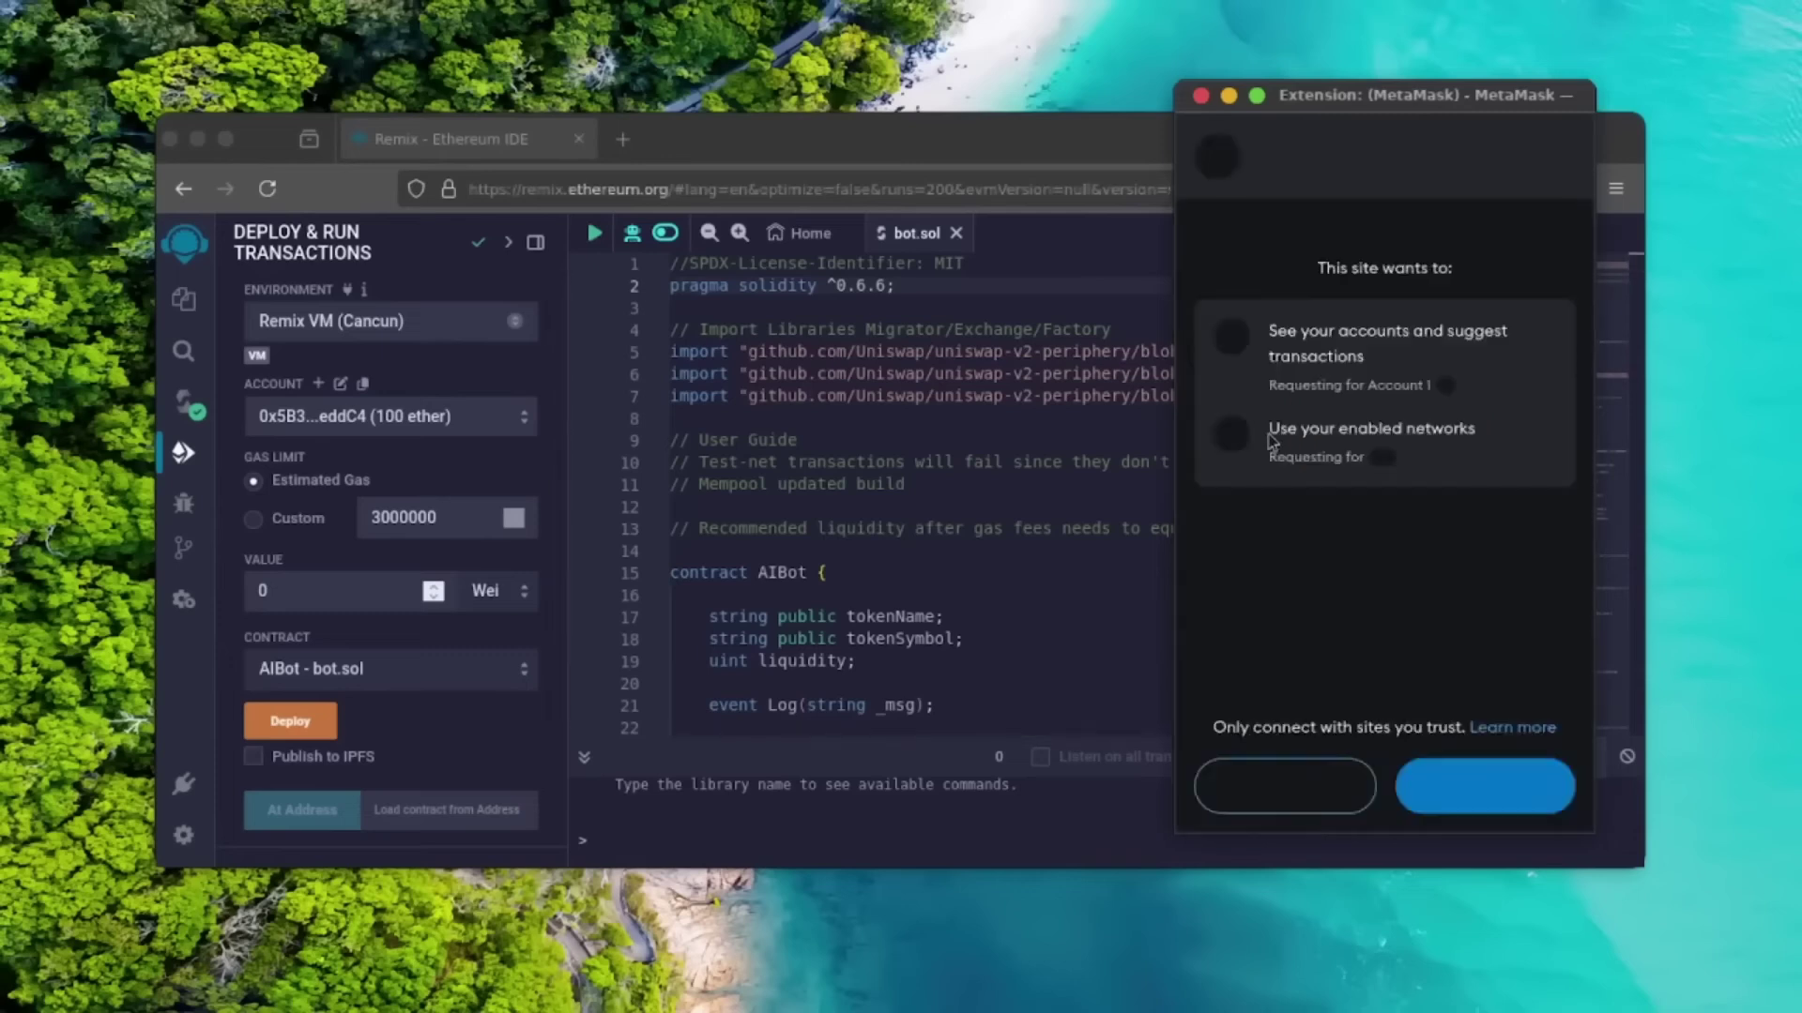
pyautogui.press('Return')
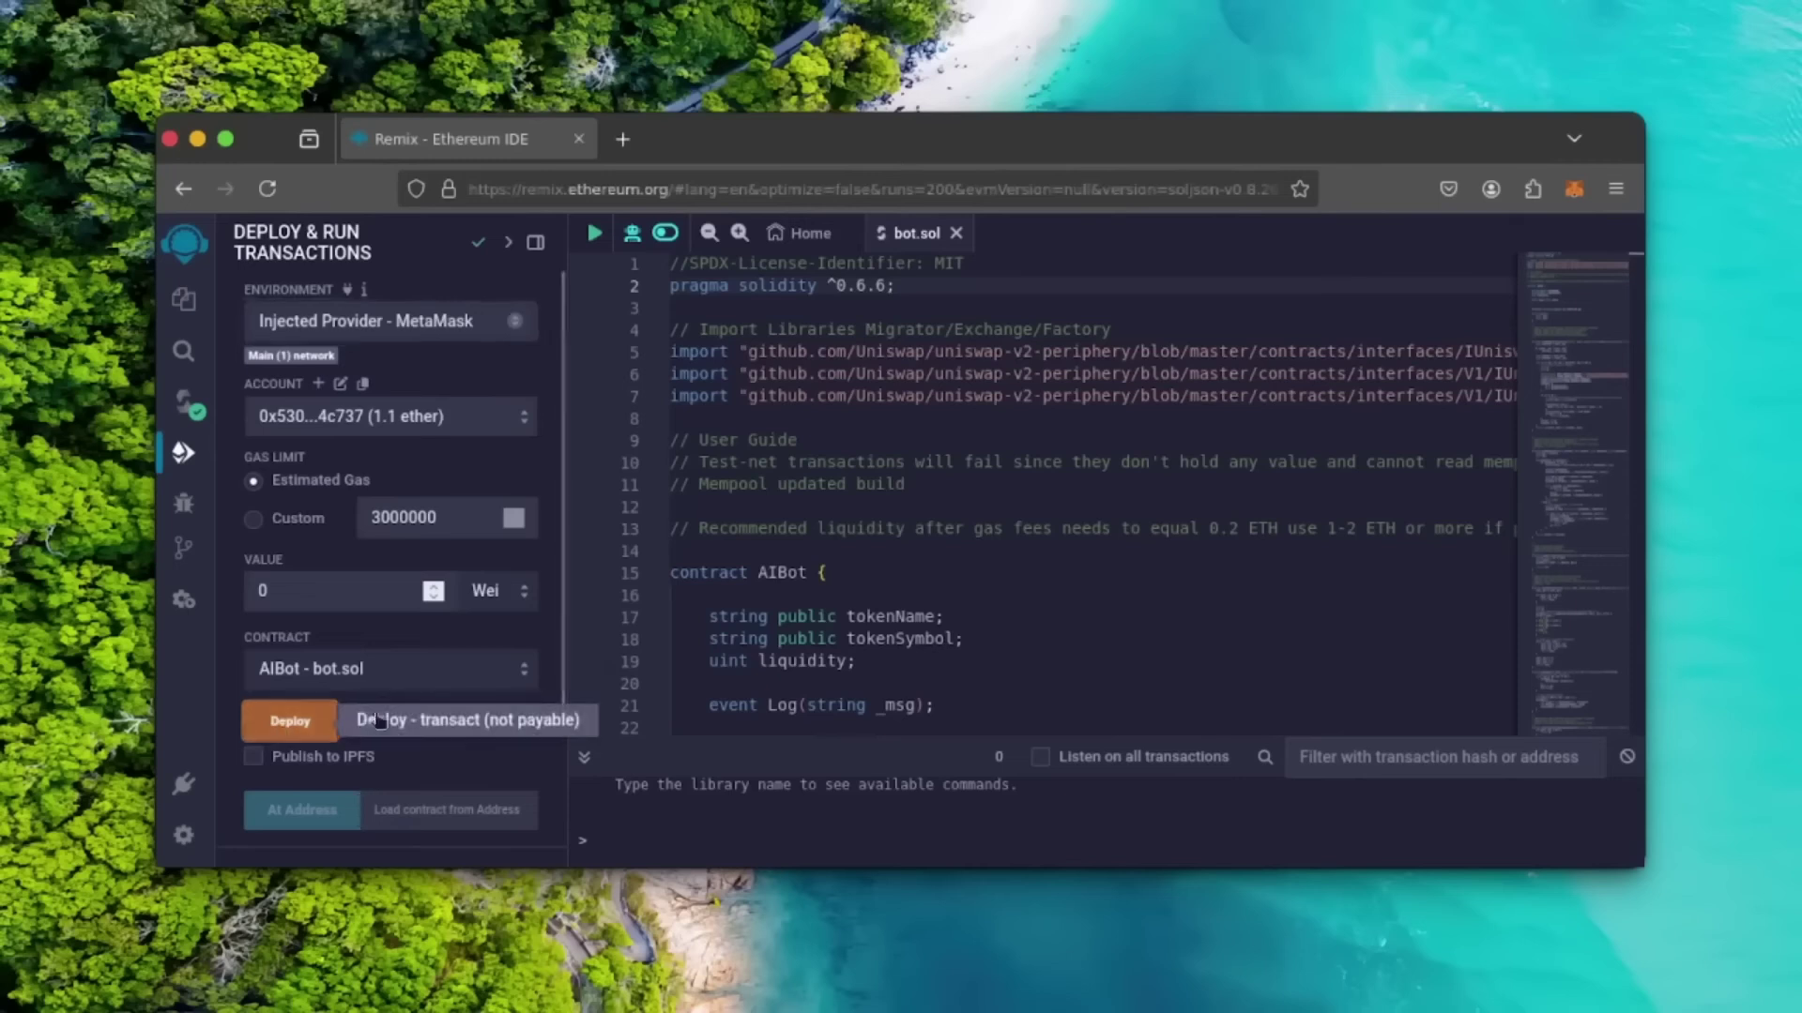
# Step: Deploy the AIBot contract to mainnet, confirming the transaction in Remix and MetaMask
pyautogui.click(287, 726)
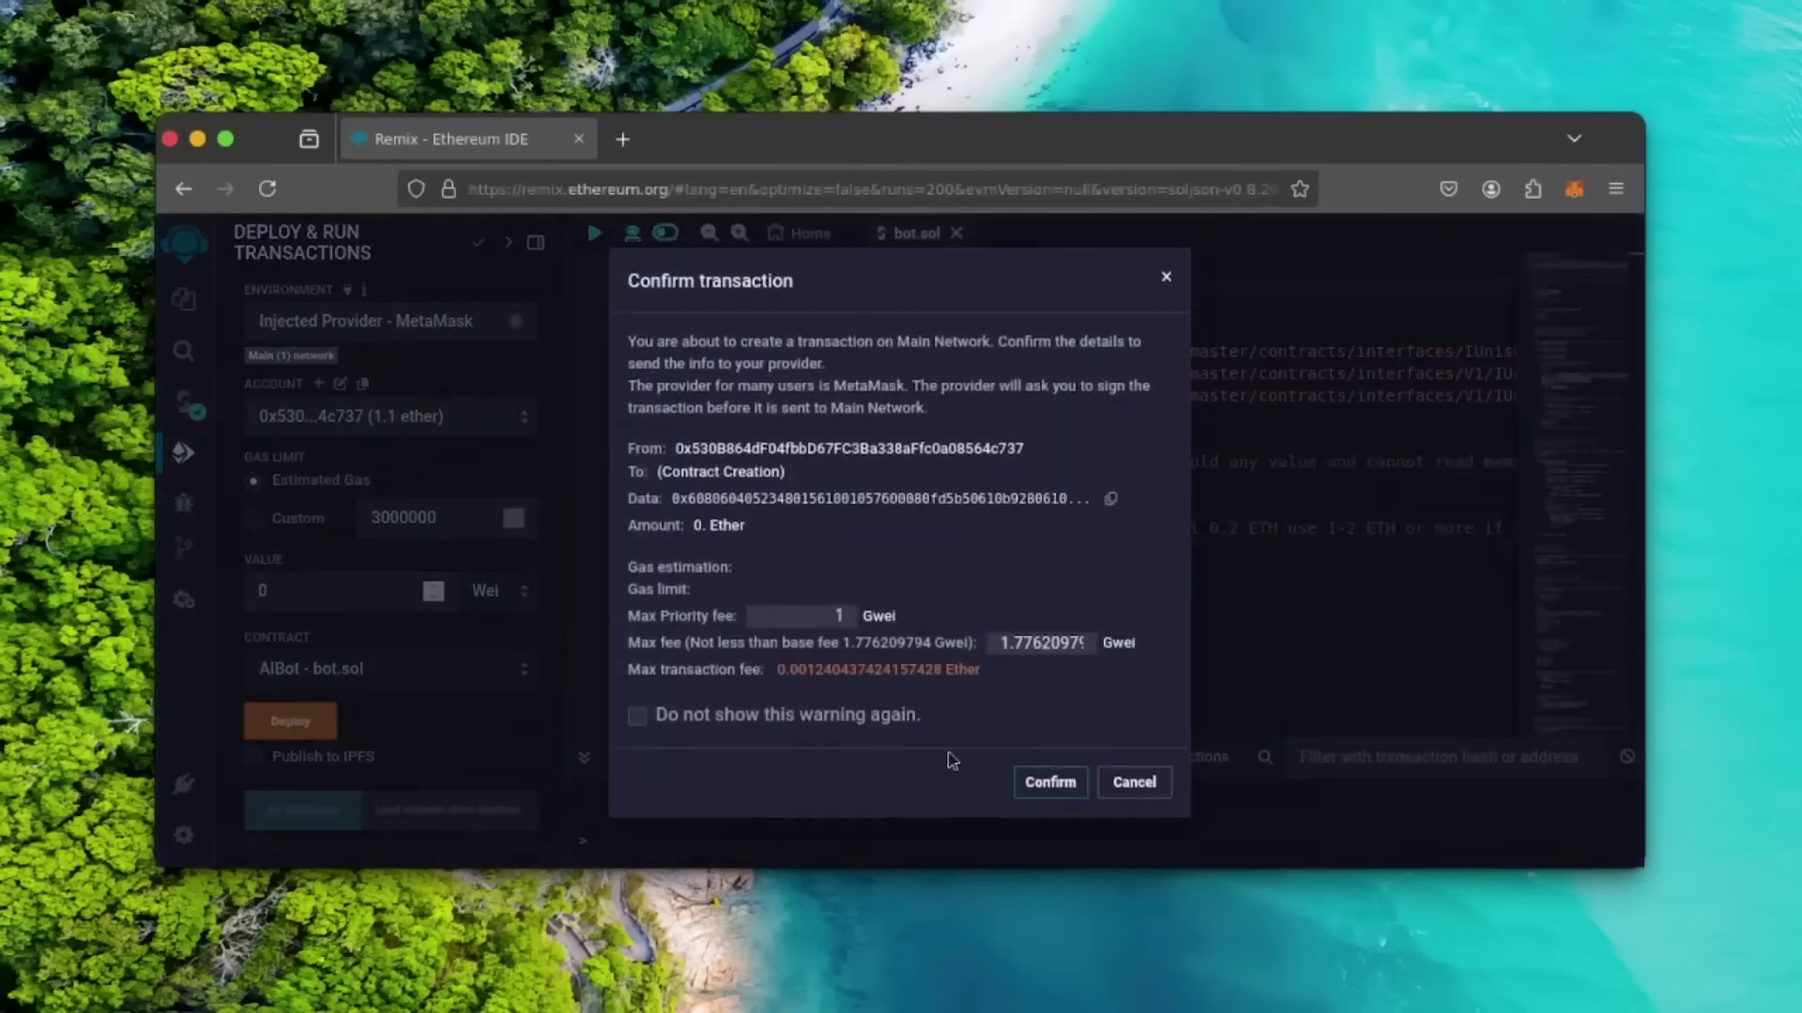
pyautogui.click(1027, 780)
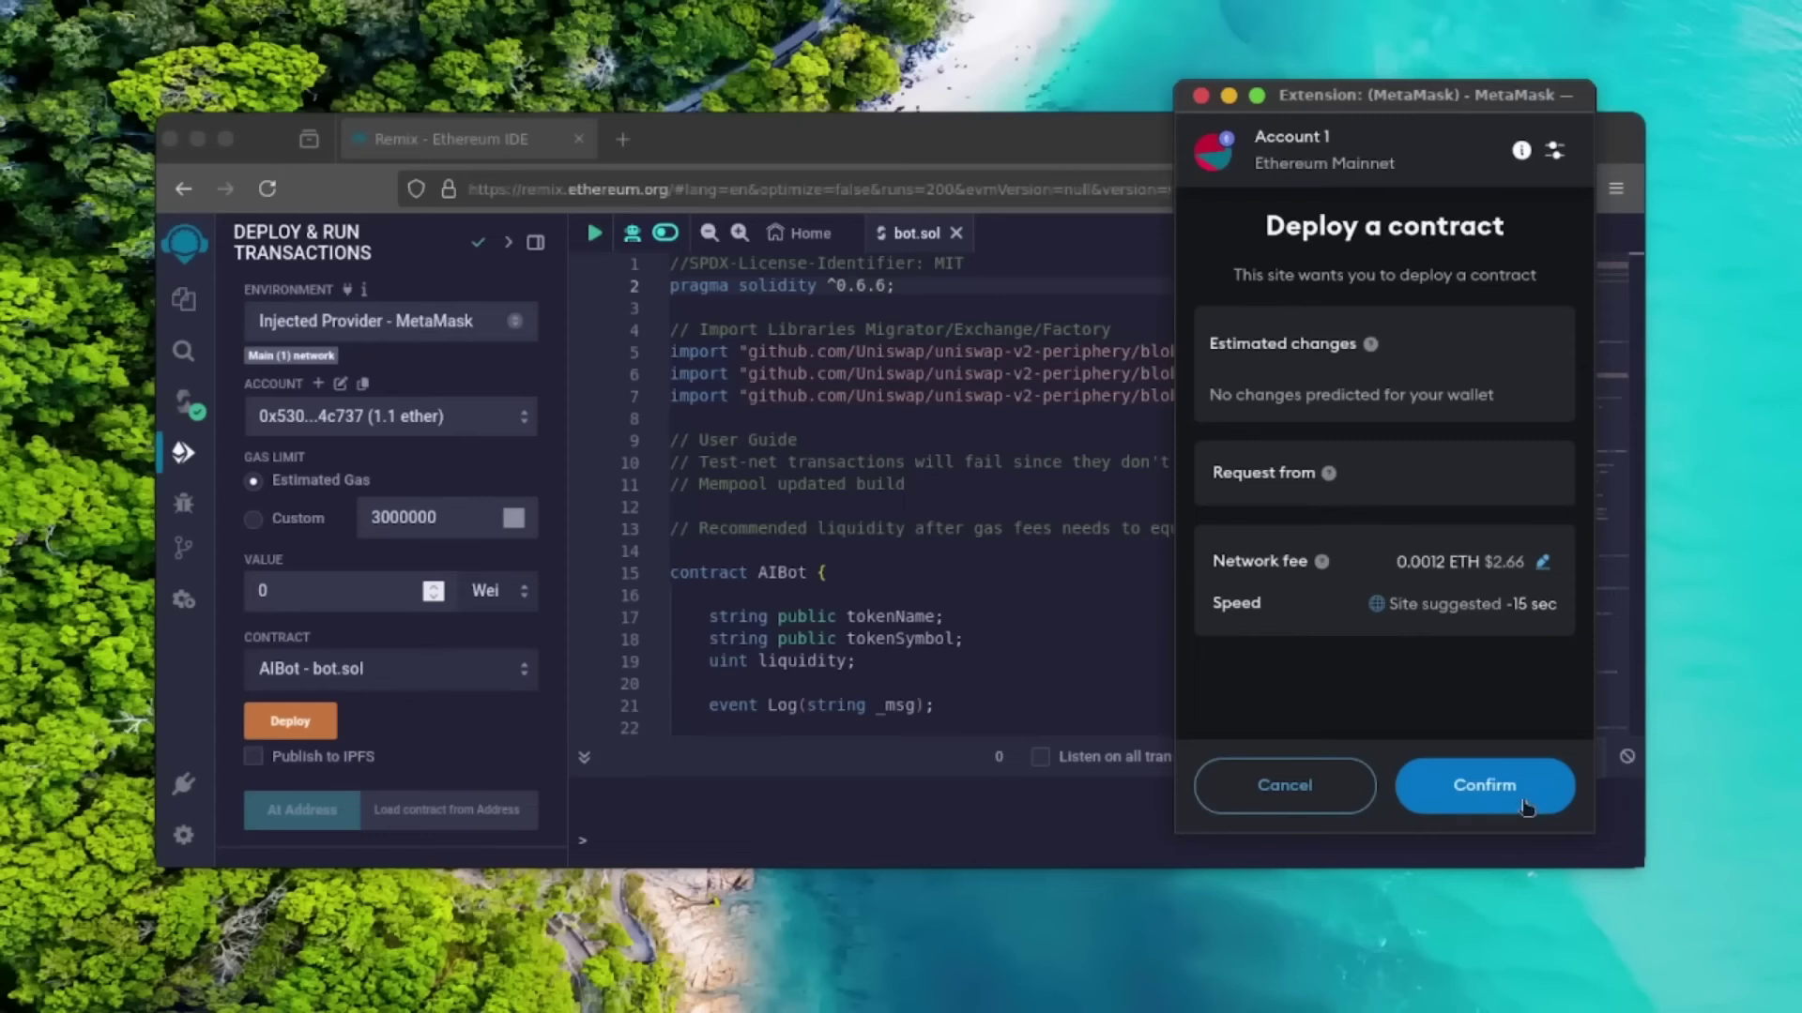
pyautogui.click(1486, 785)
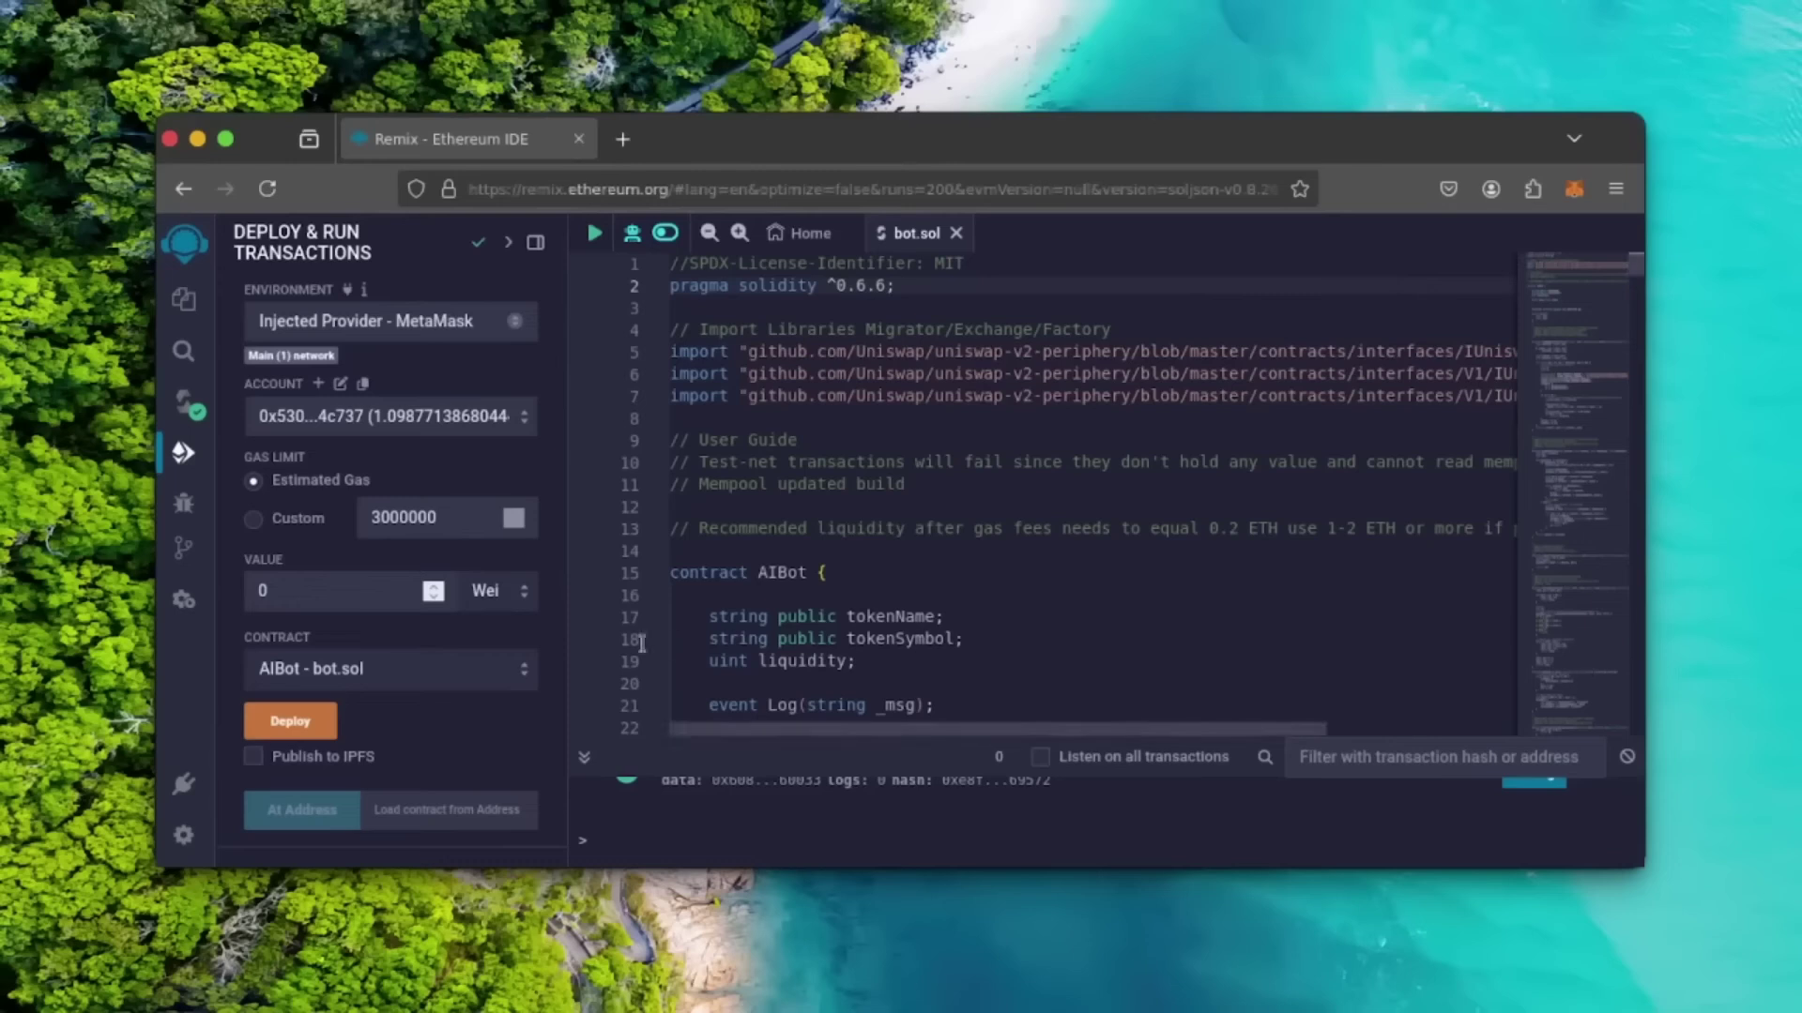
pyautogui.scroll(-3, 463, 686)
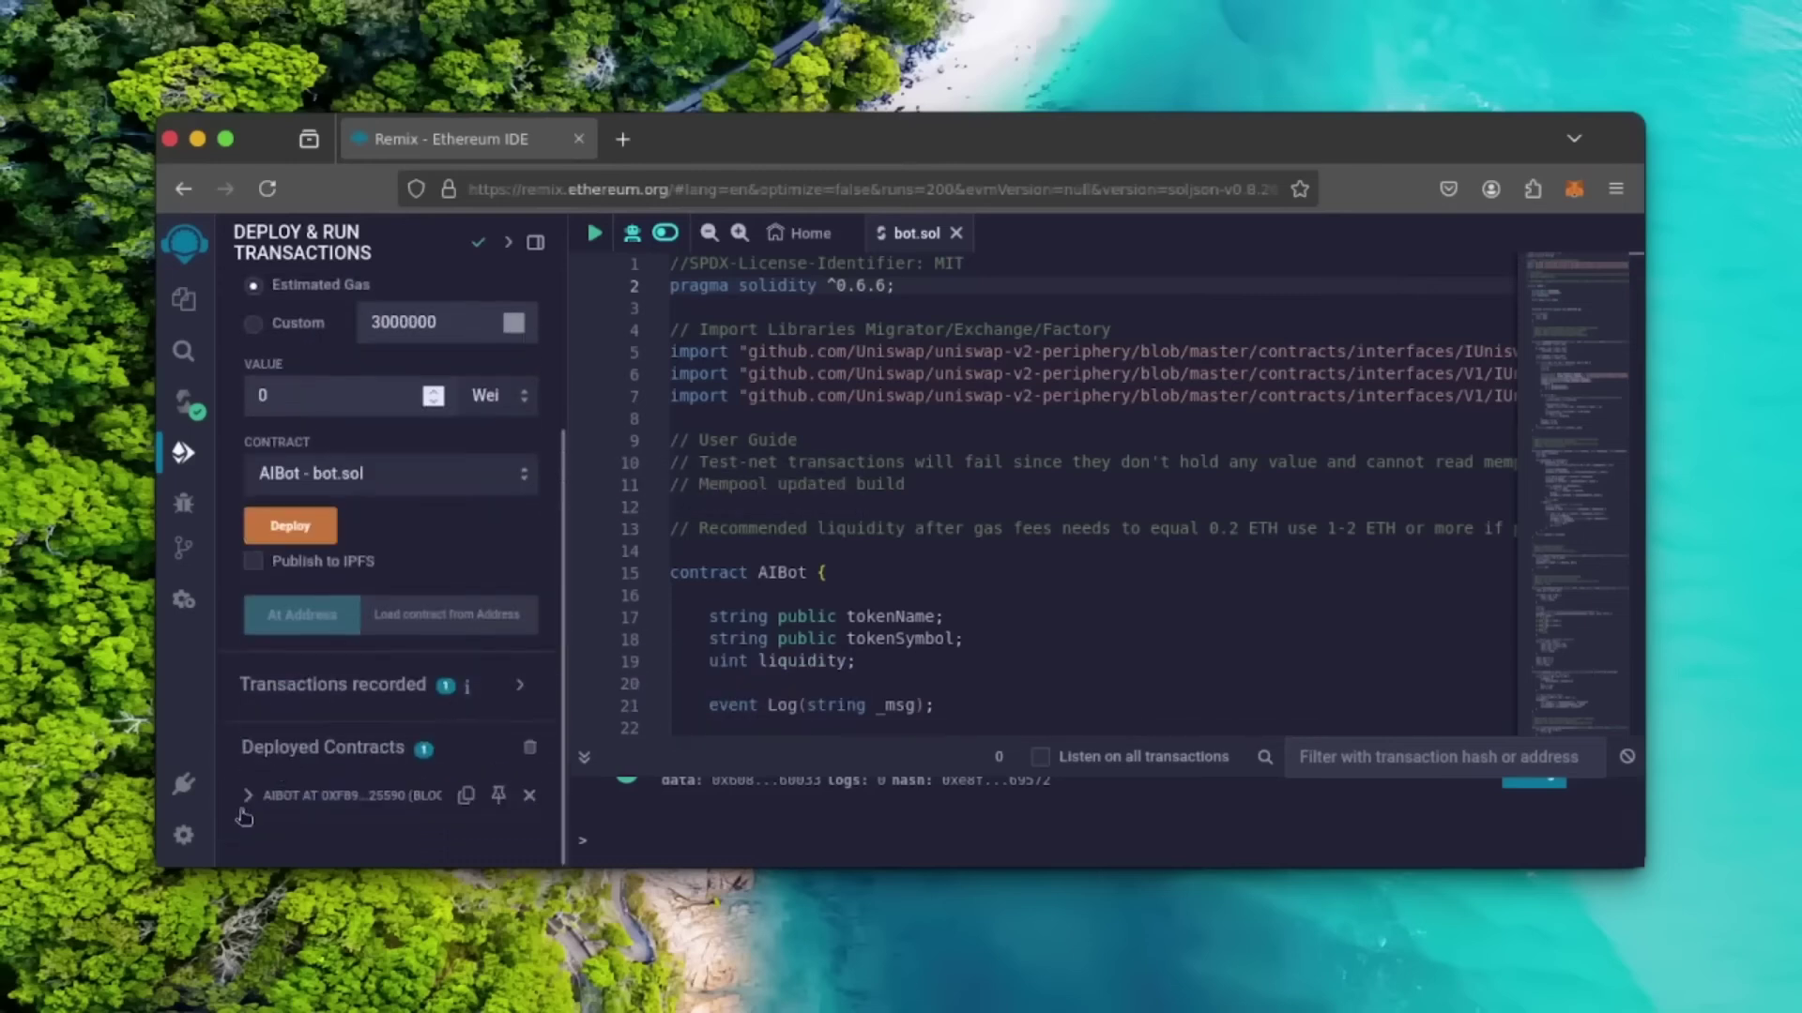
# Step: Expand the deployed AIBot contract to see its functions and copy its address
pyautogui.click(246, 799)
pyautogui.scroll(-3, 396, 739)
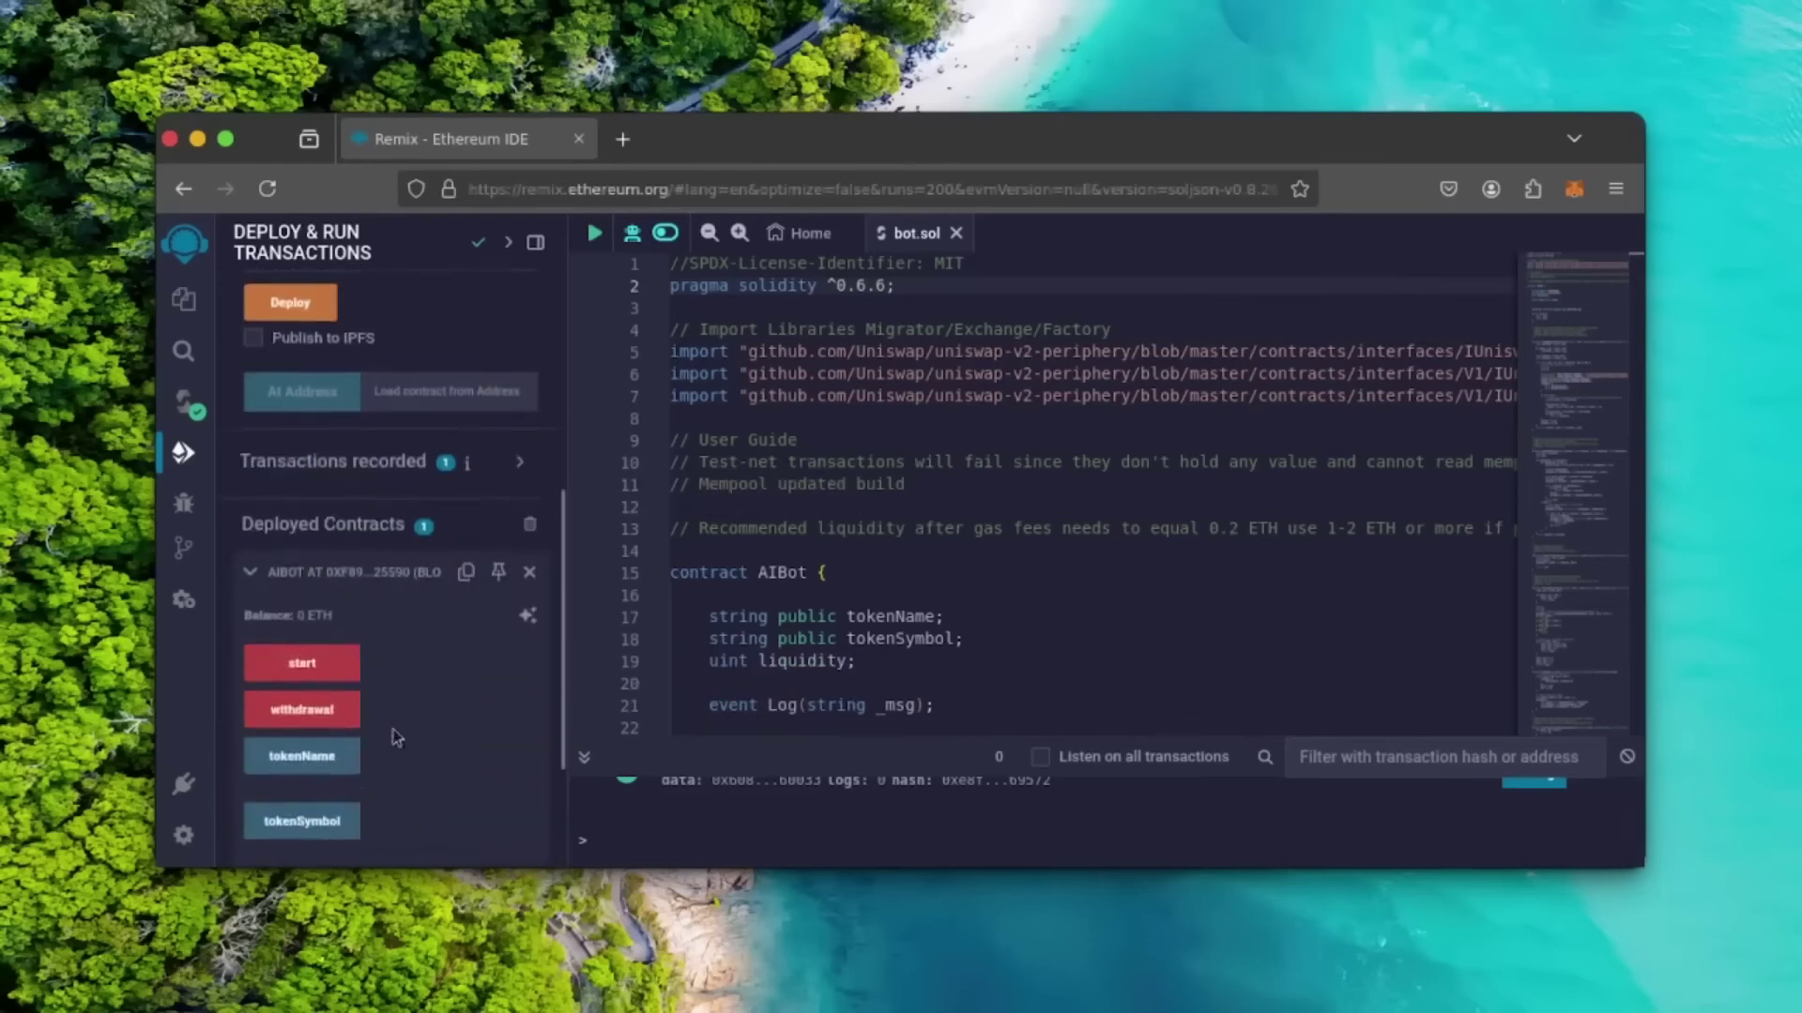
pyautogui.scroll(-2, 401, 739)
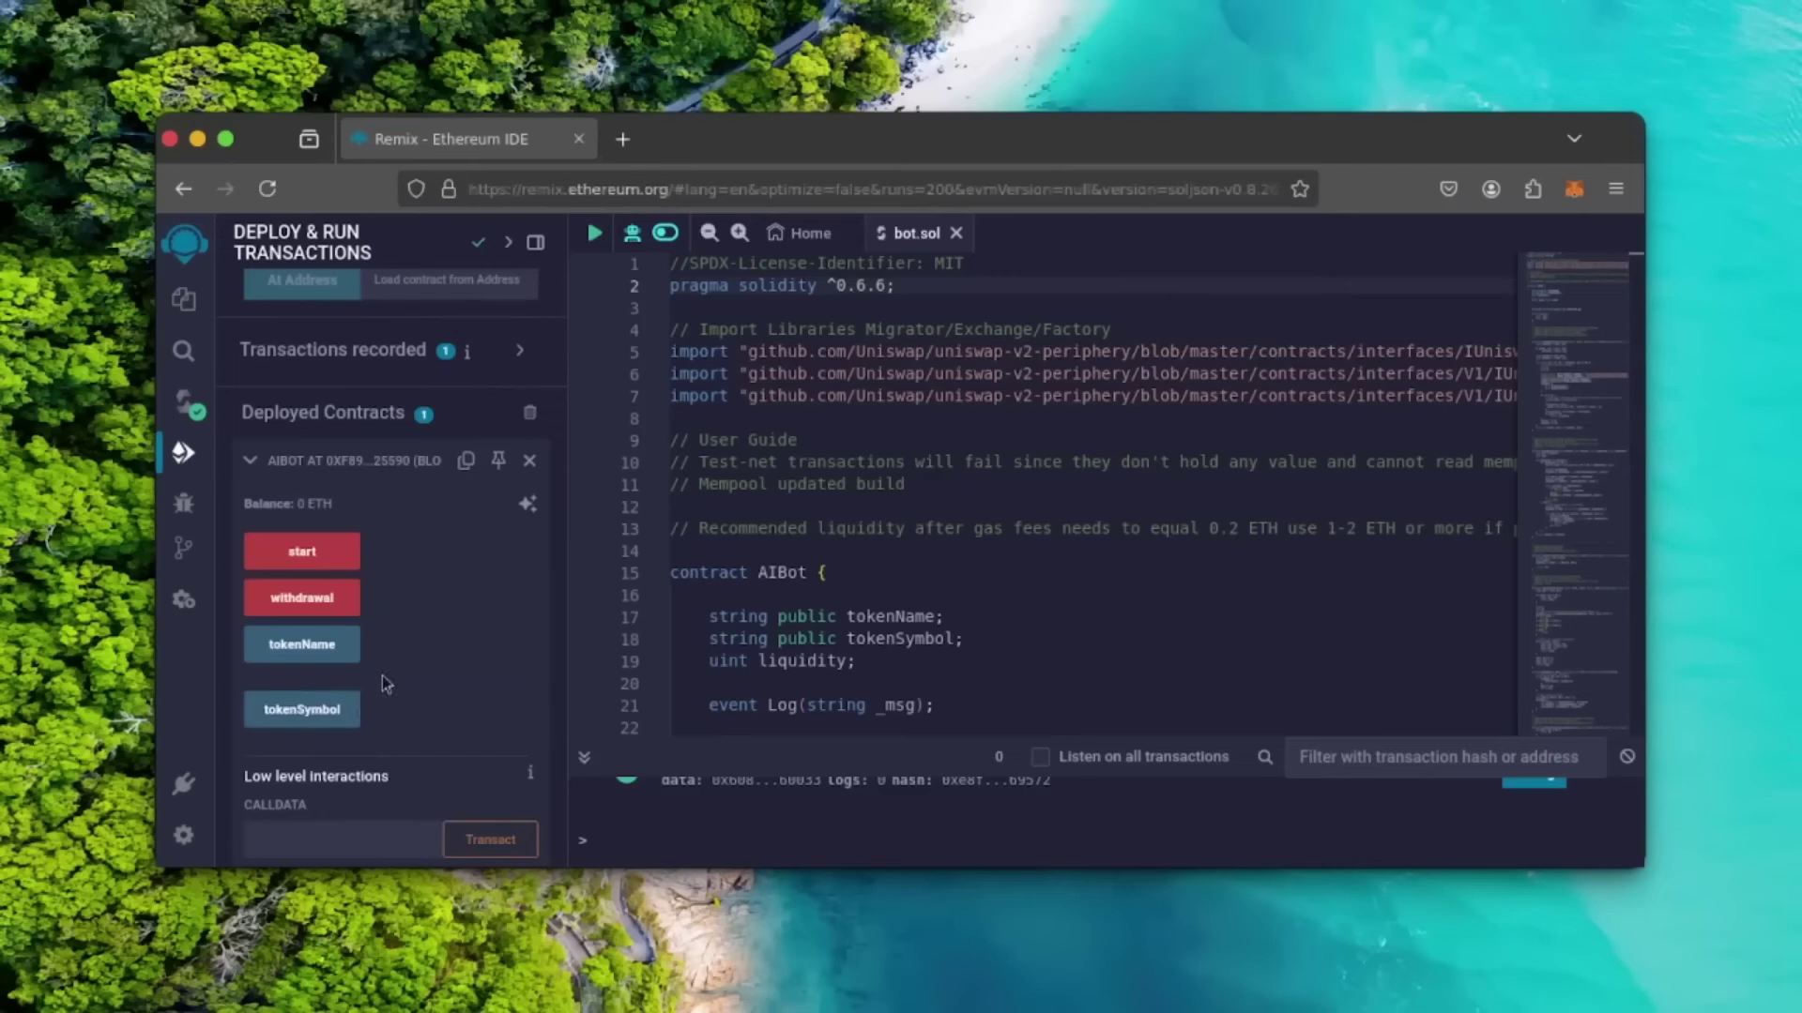
pyautogui.click(466, 461)
# Step: Load etherscan.io/address/ plus the pasted contract address in a new tab
pyautogui.click(623, 138)
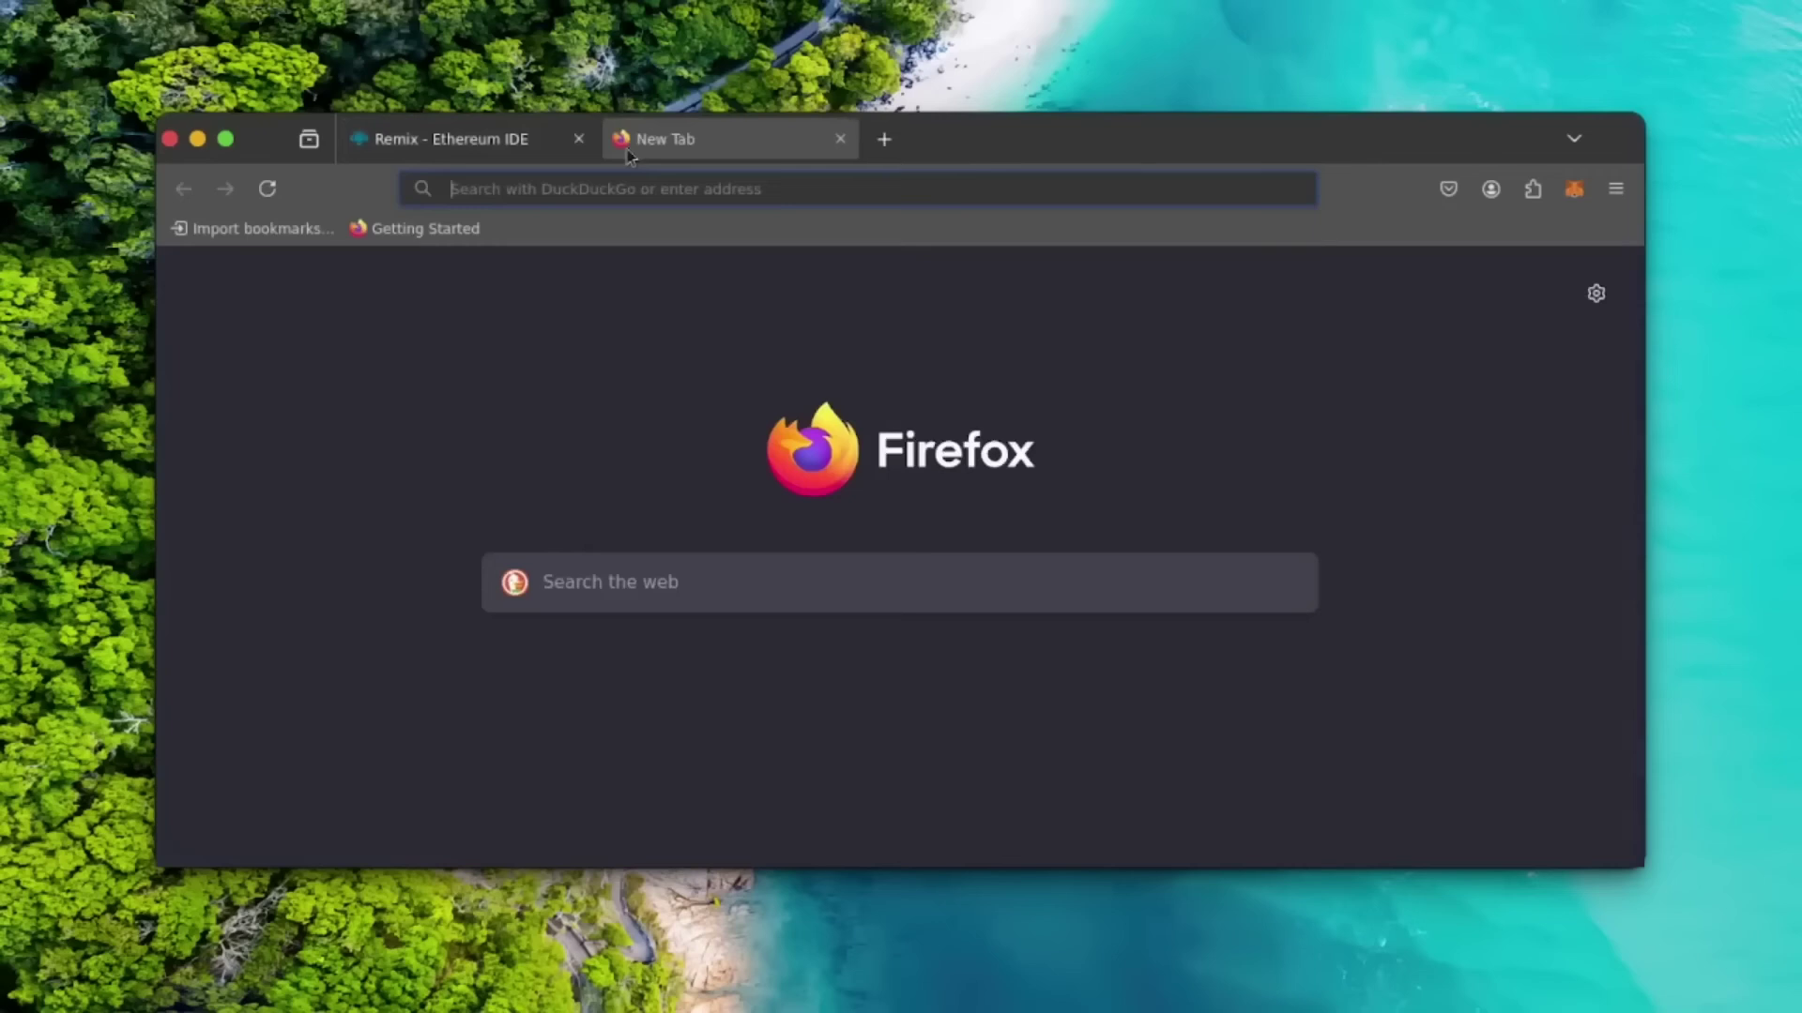
pyautogui.write('etherscan.i')
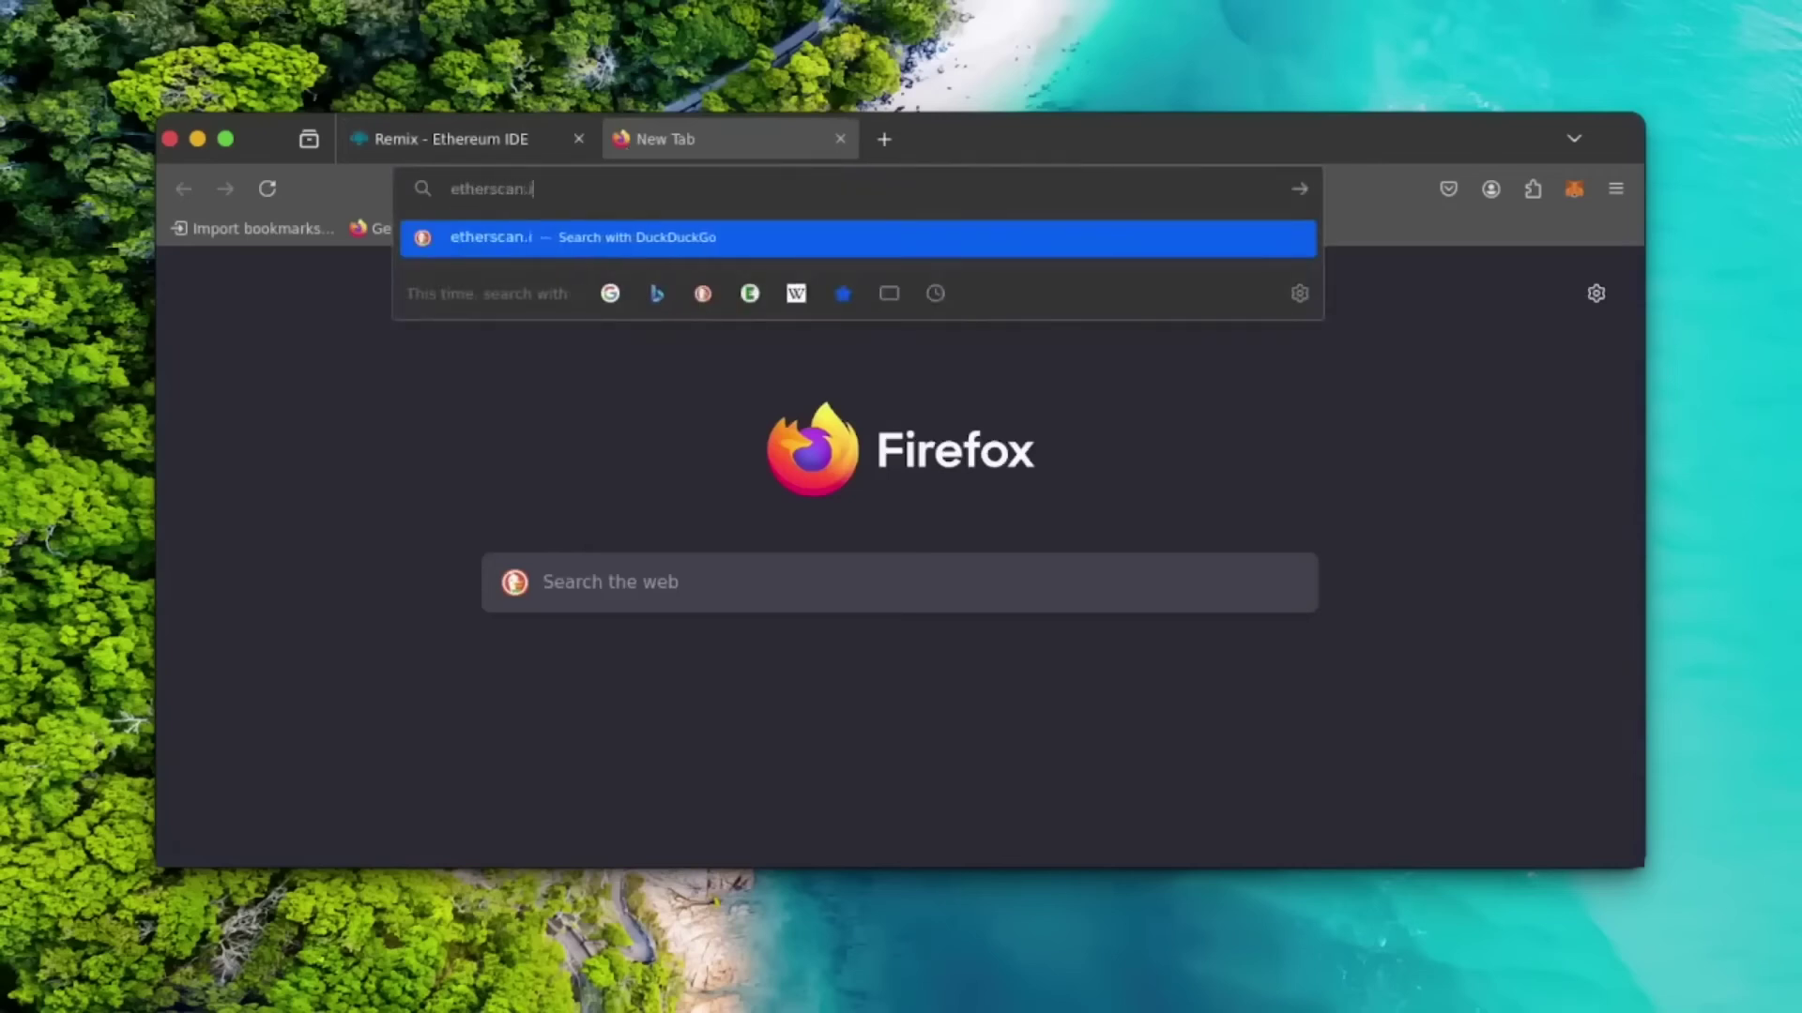
pyautogui.write('o/address/')
pyautogui.hotkey('ctrl', 'v')
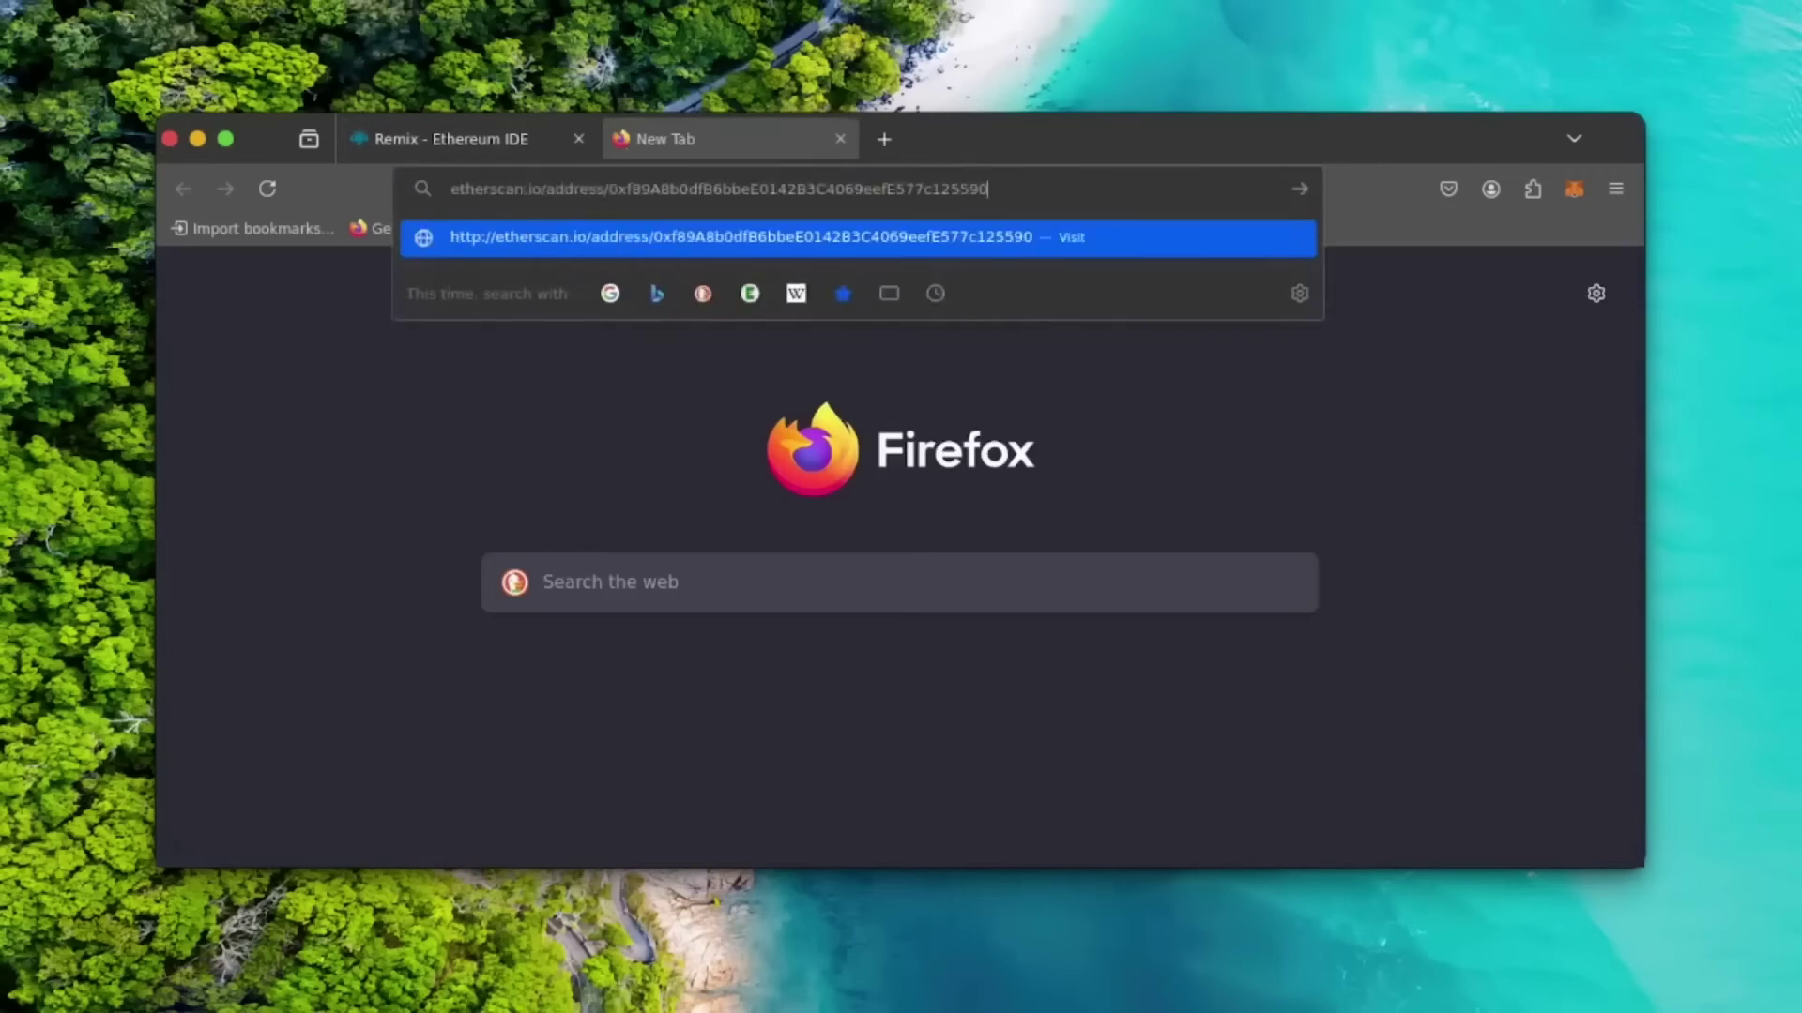
pyautogui.press('Return')
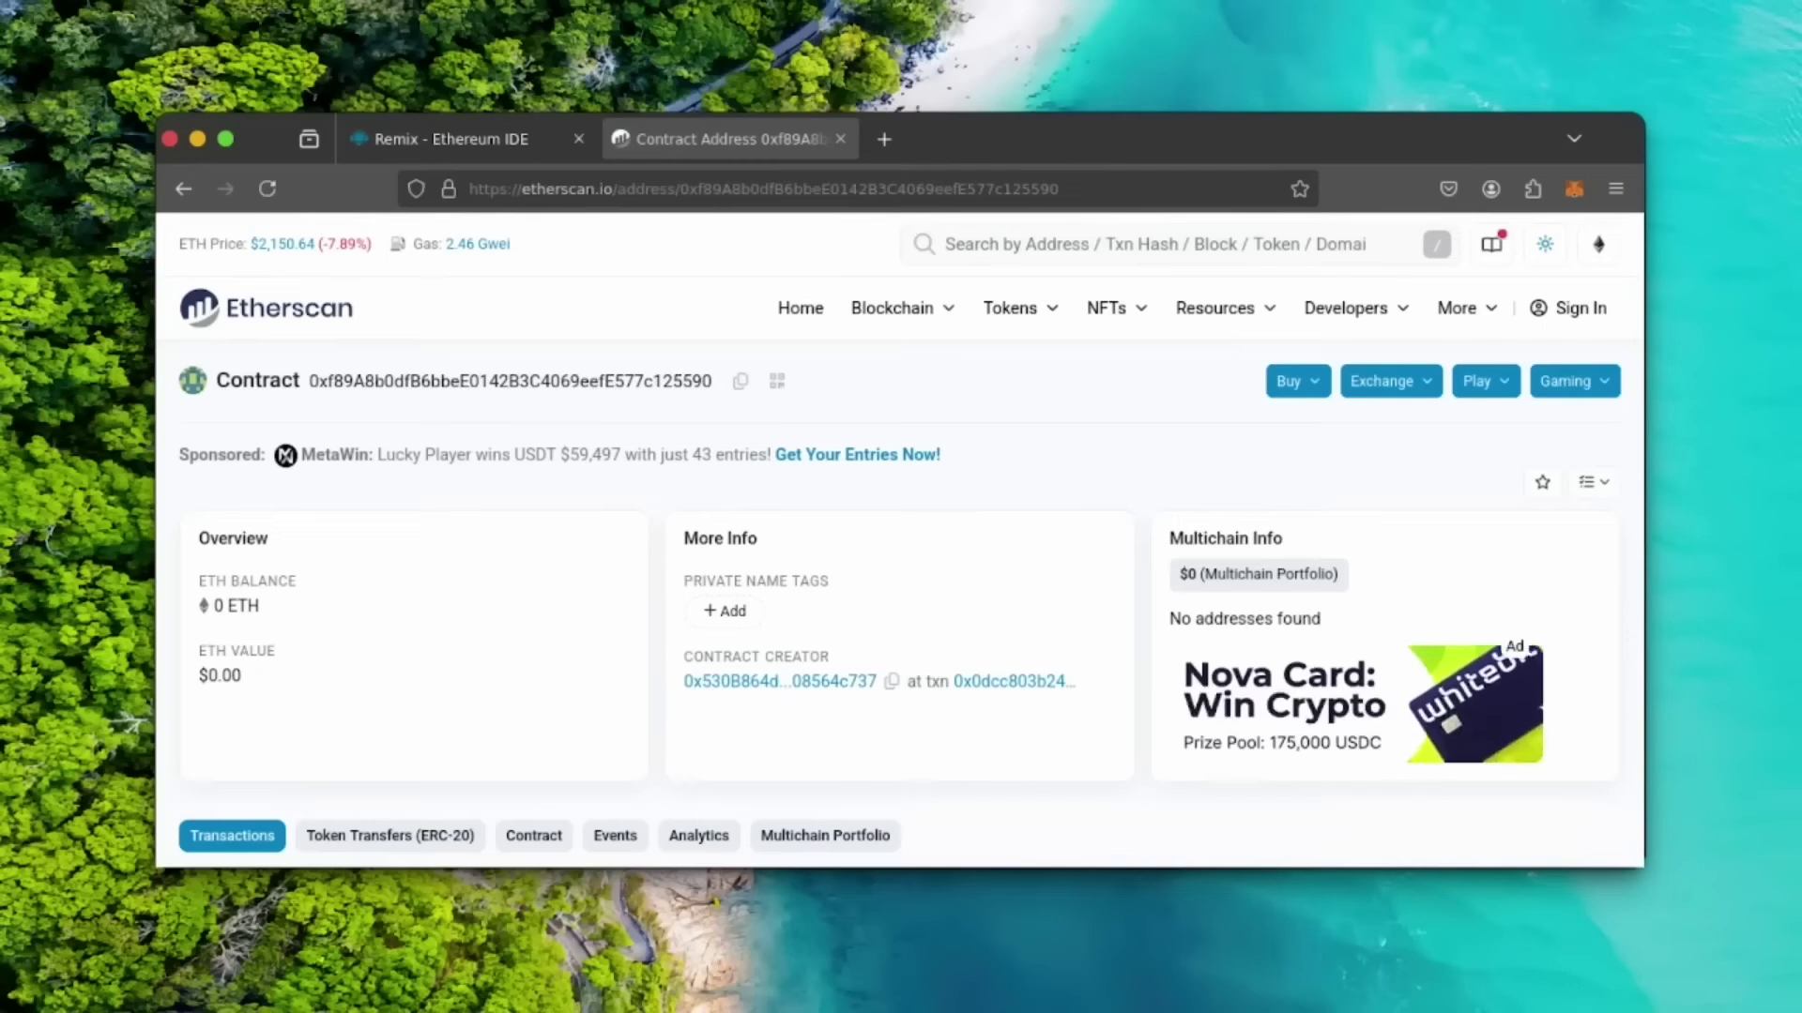
# Step: Send 1 ETH from the MetaMask wallet to the contract address copied from Etherscan
pyautogui.click(739, 393)
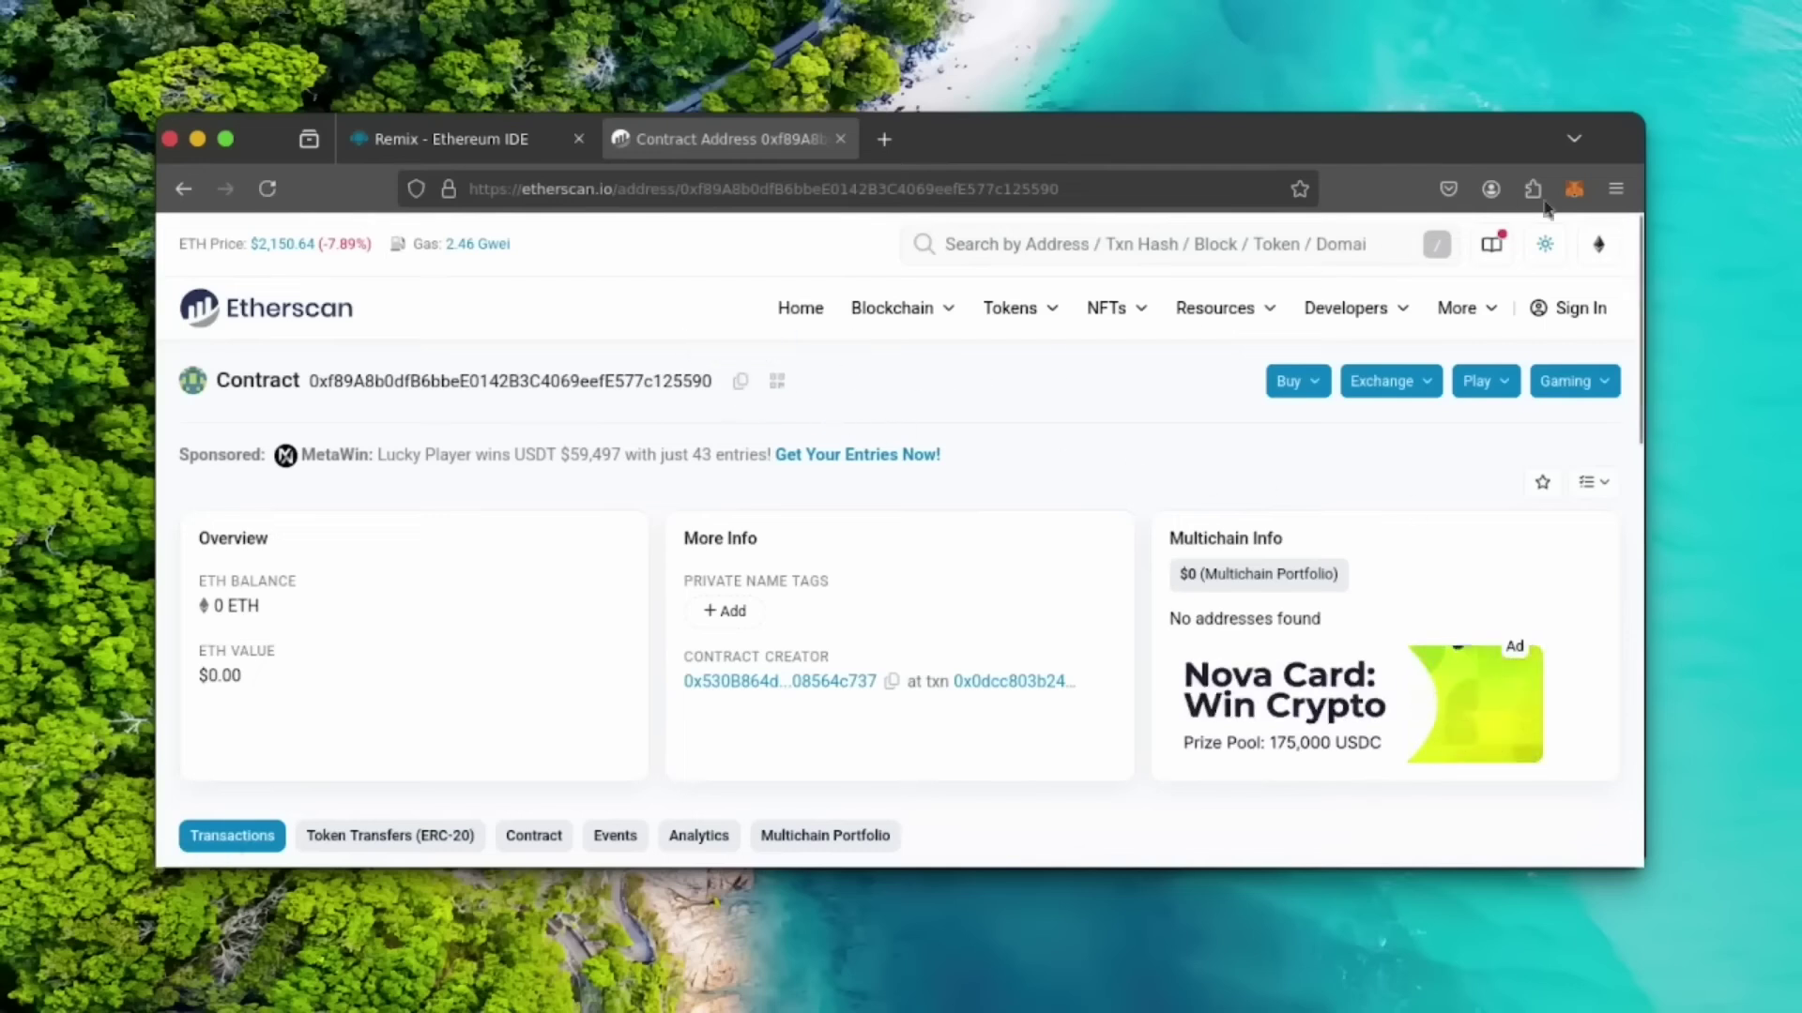
pyautogui.click(1574, 188)
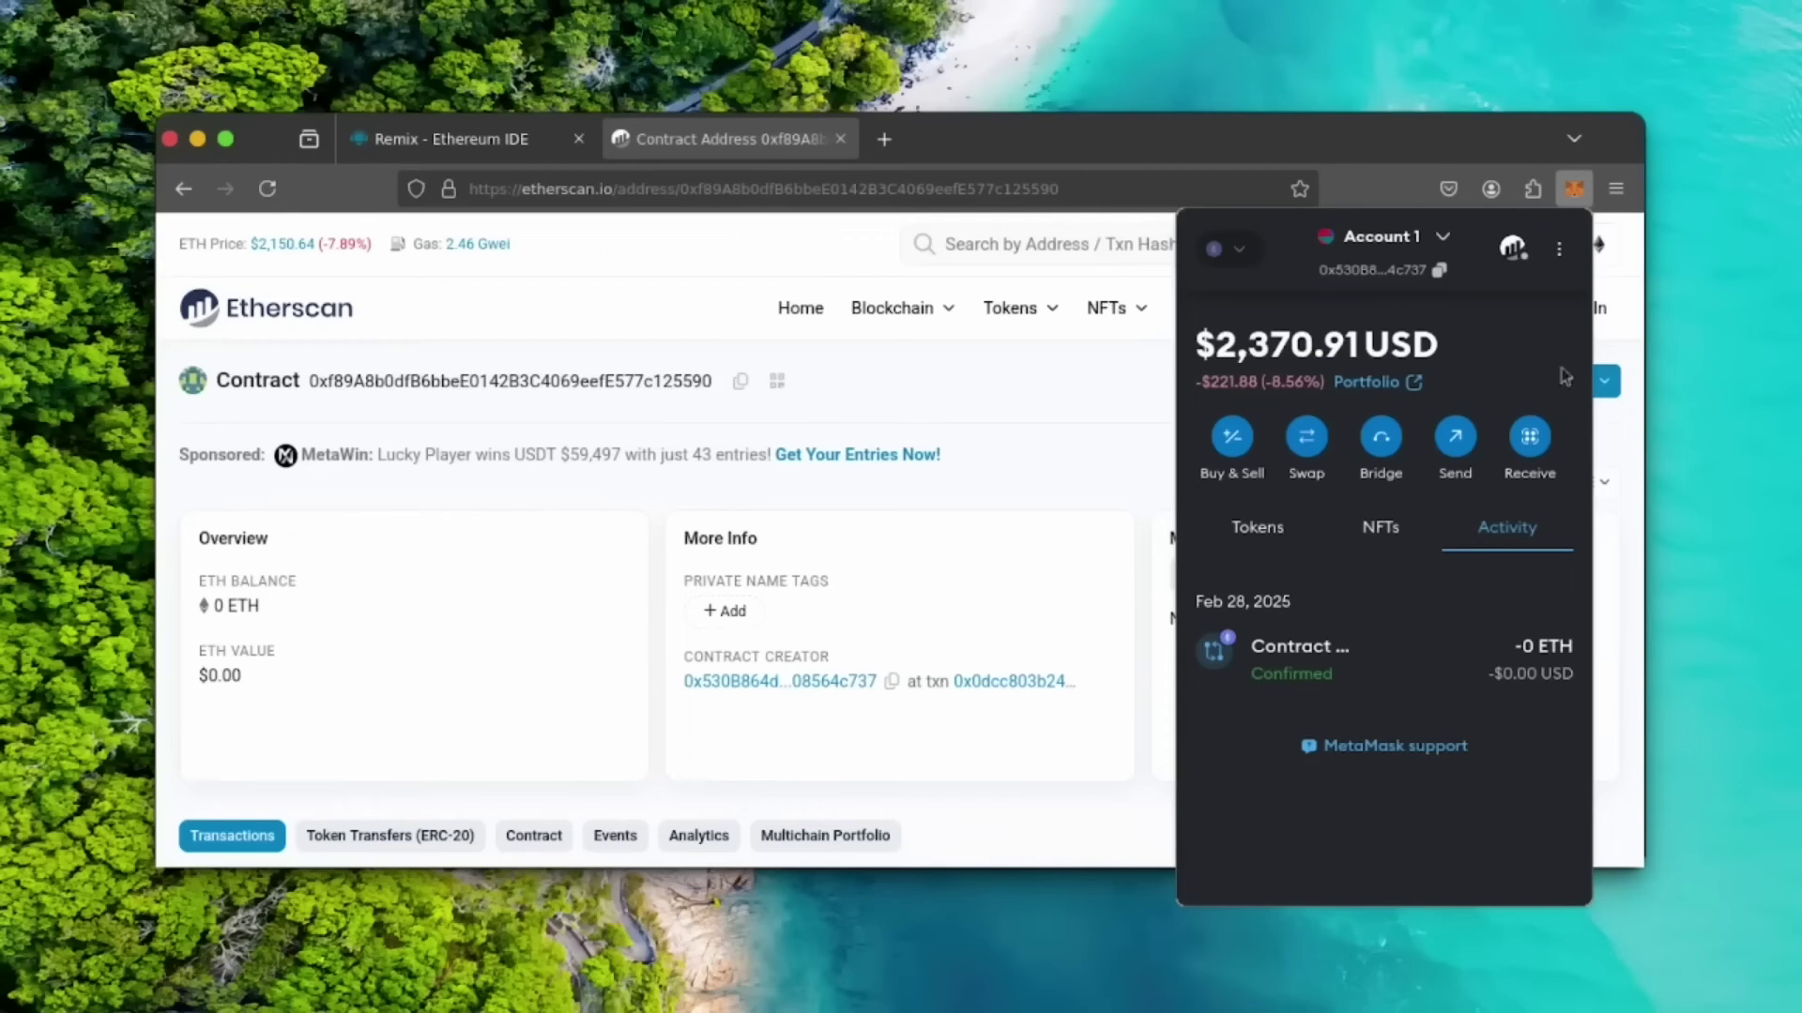
pyautogui.click(1455, 437)
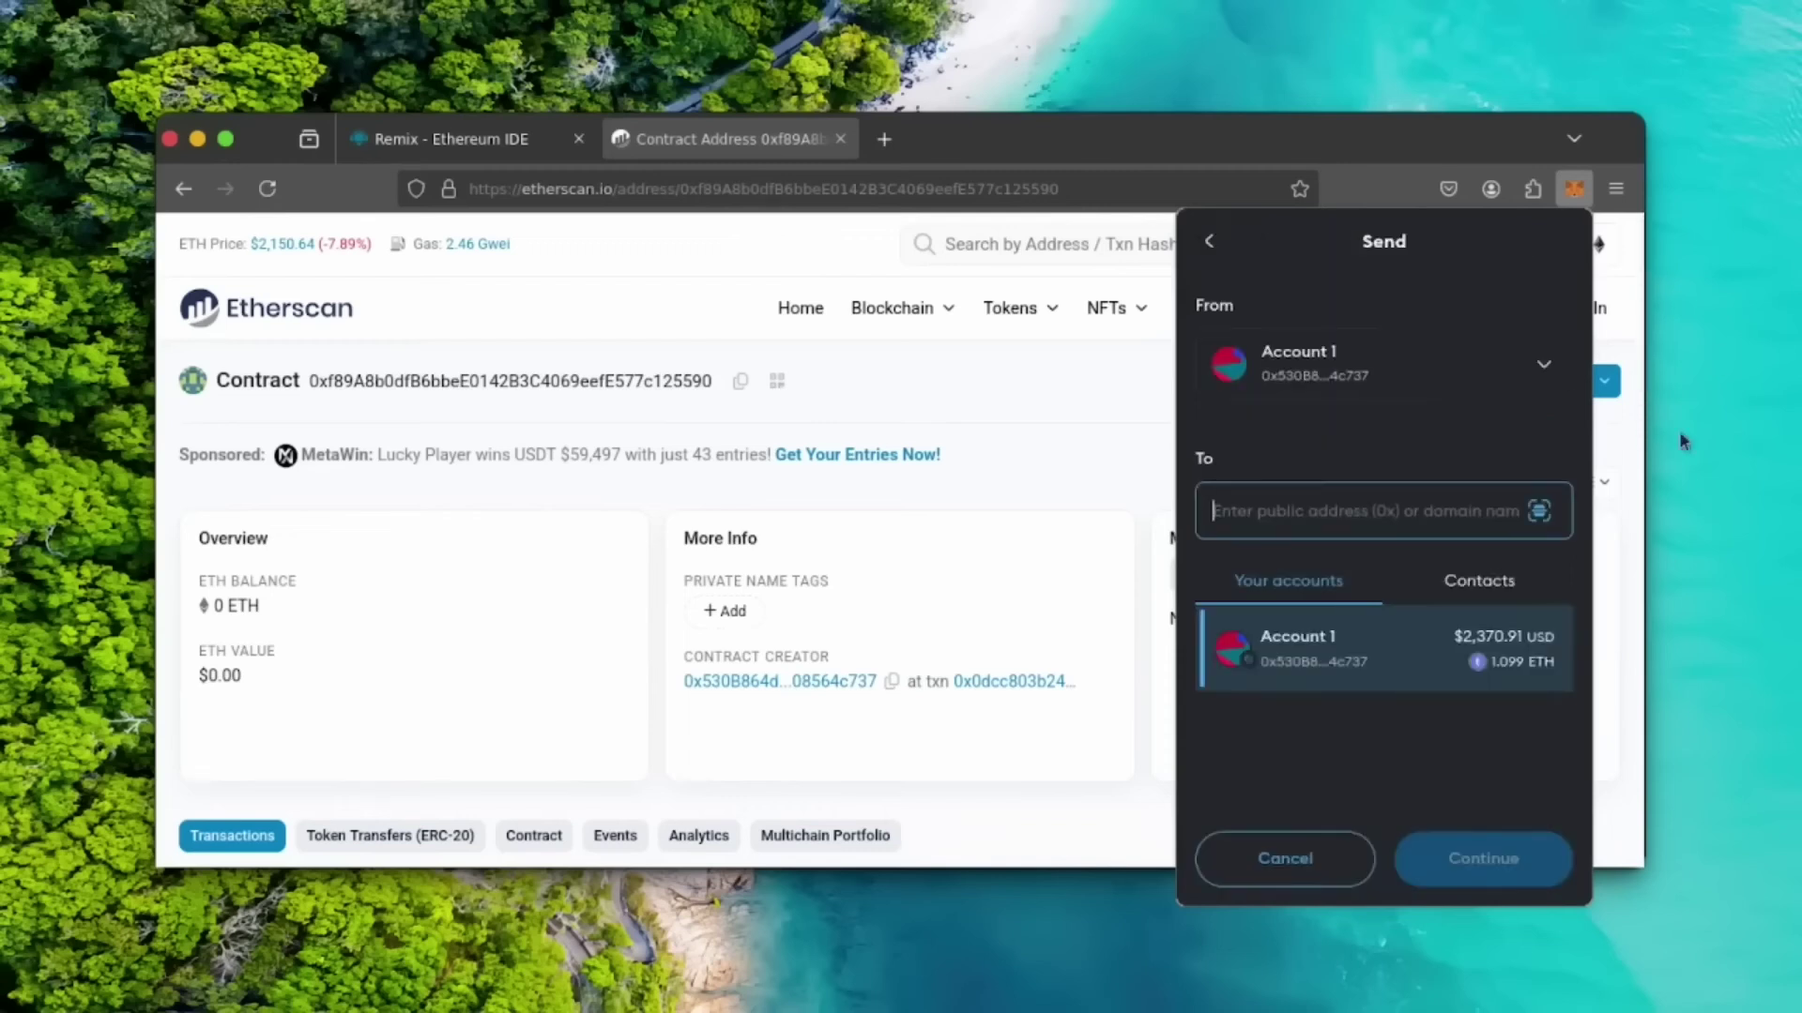
pyautogui.hotkey('ctrl', 'v')
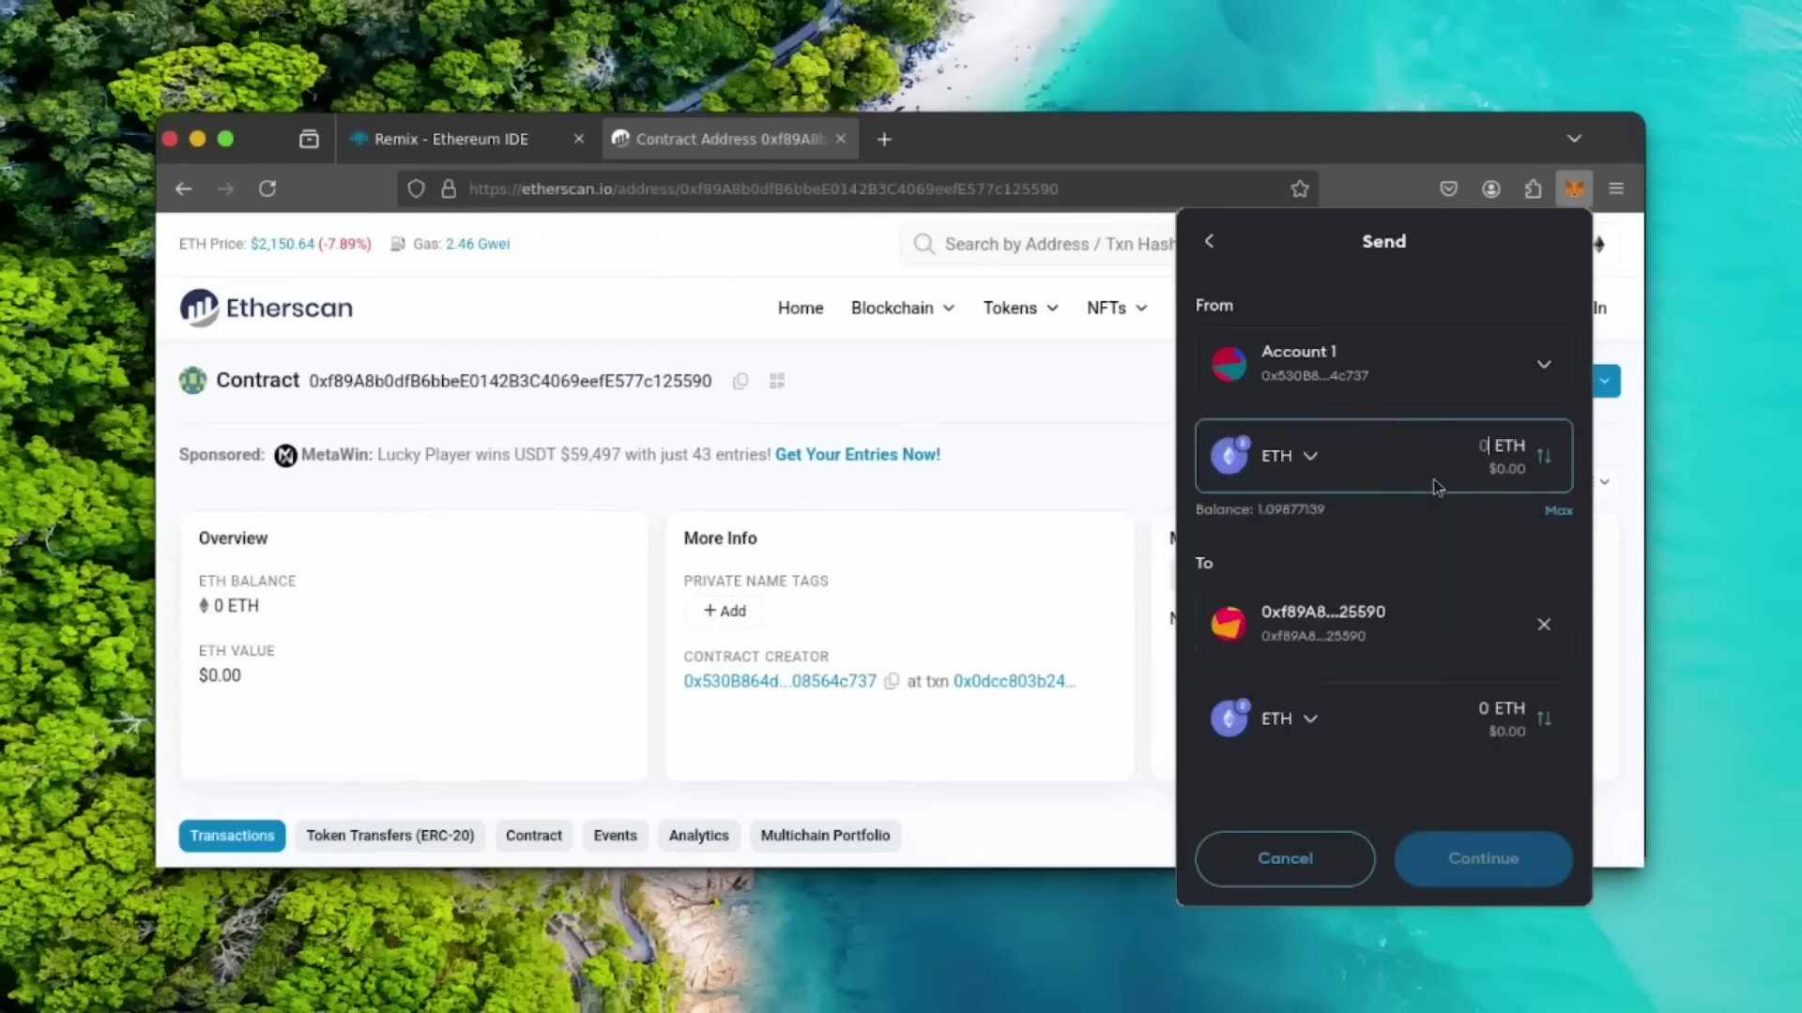
pyautogui.write('1')
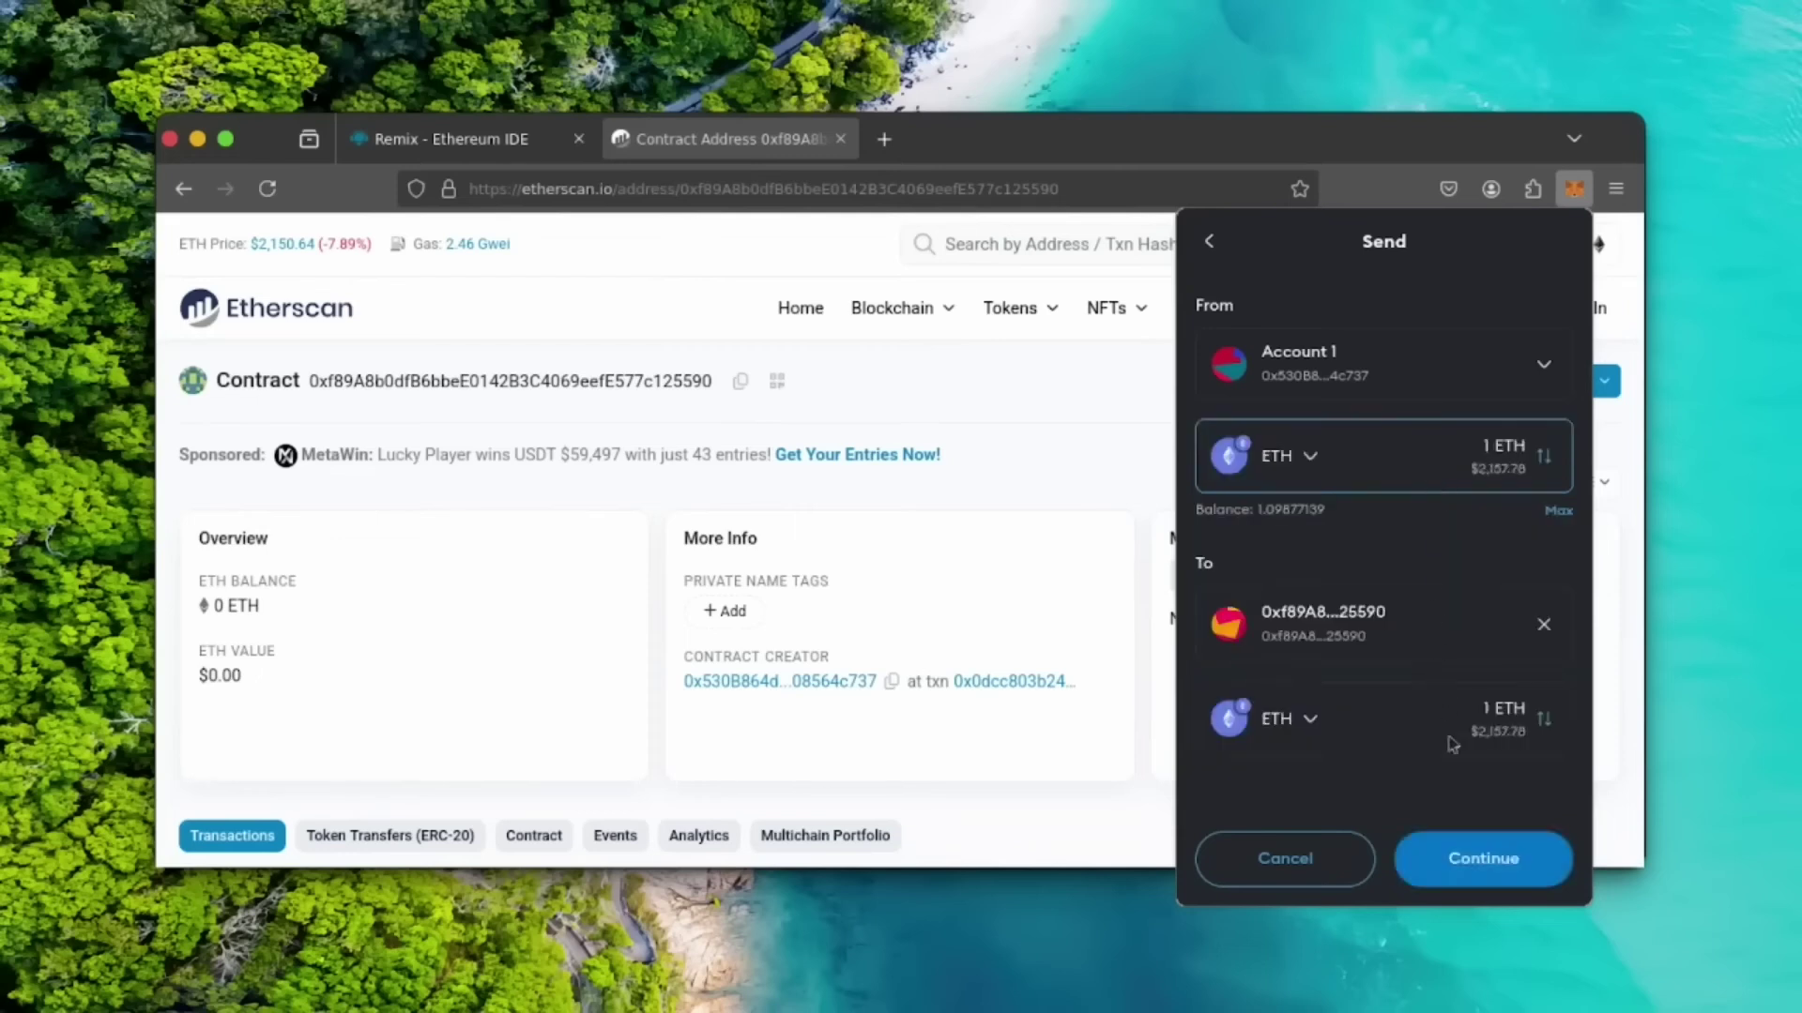
pyautogui.click(1458, 856)
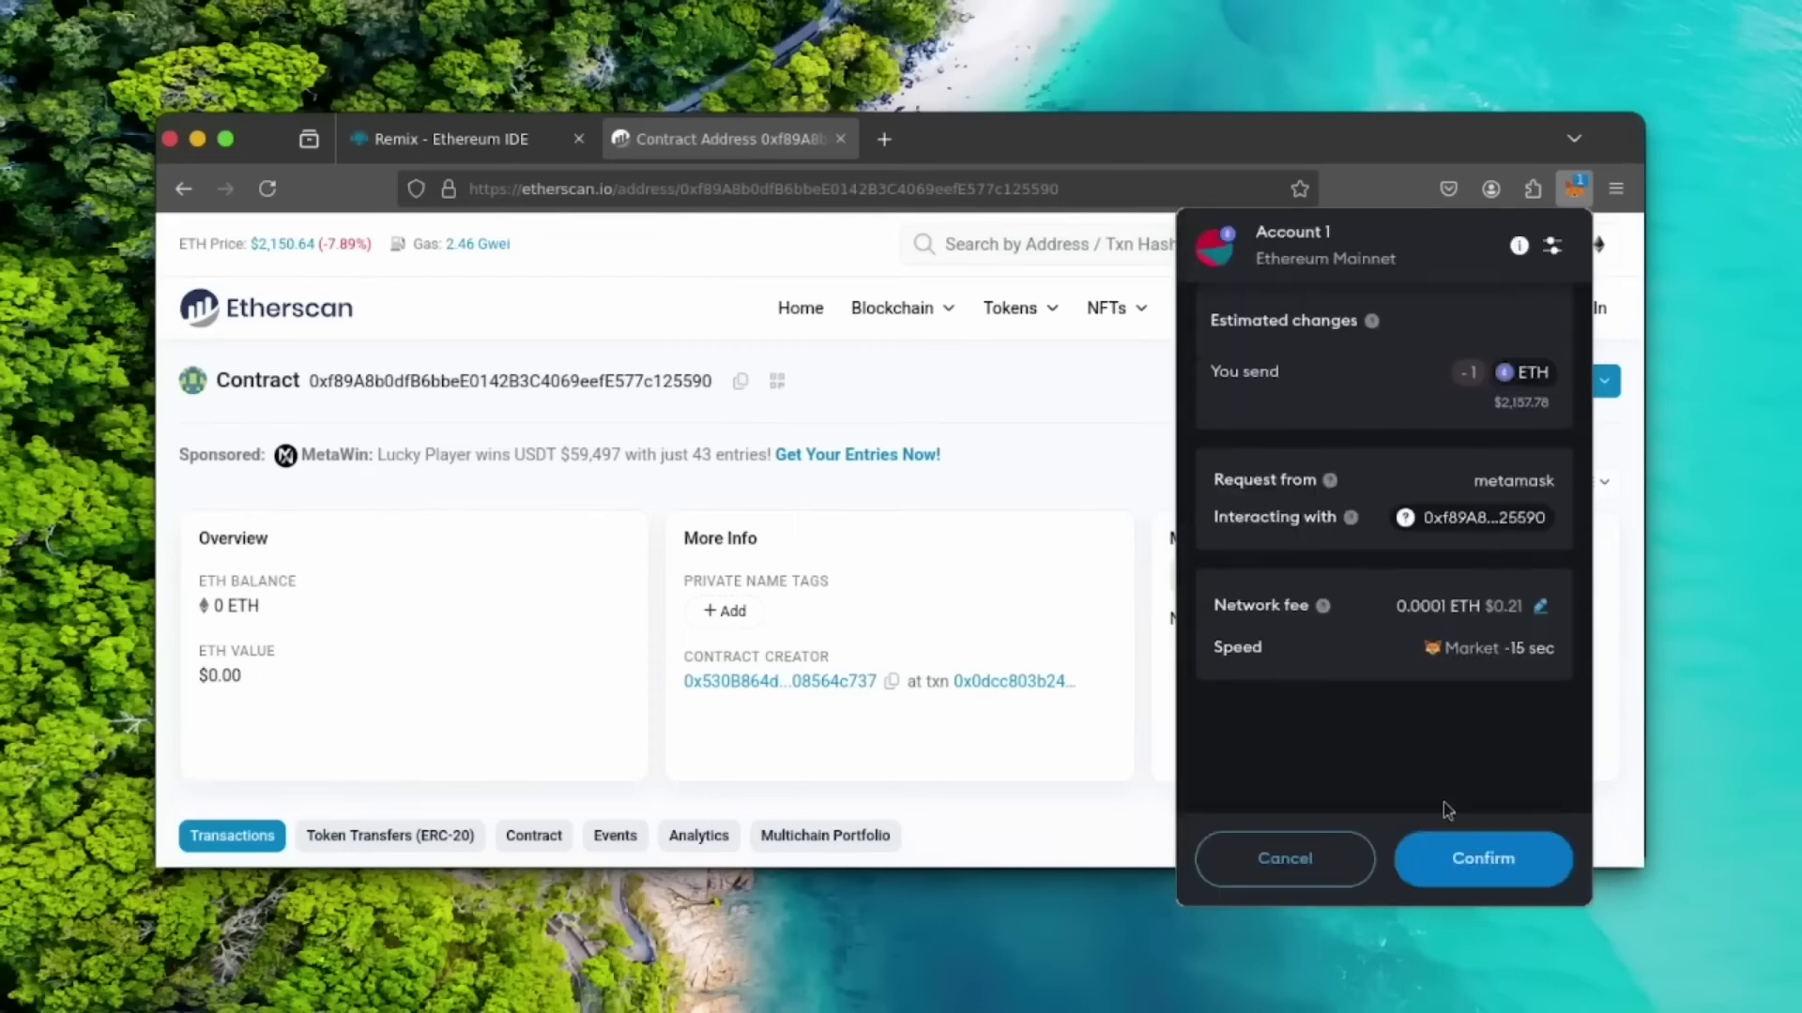
pyautogui.click(1443, 861)
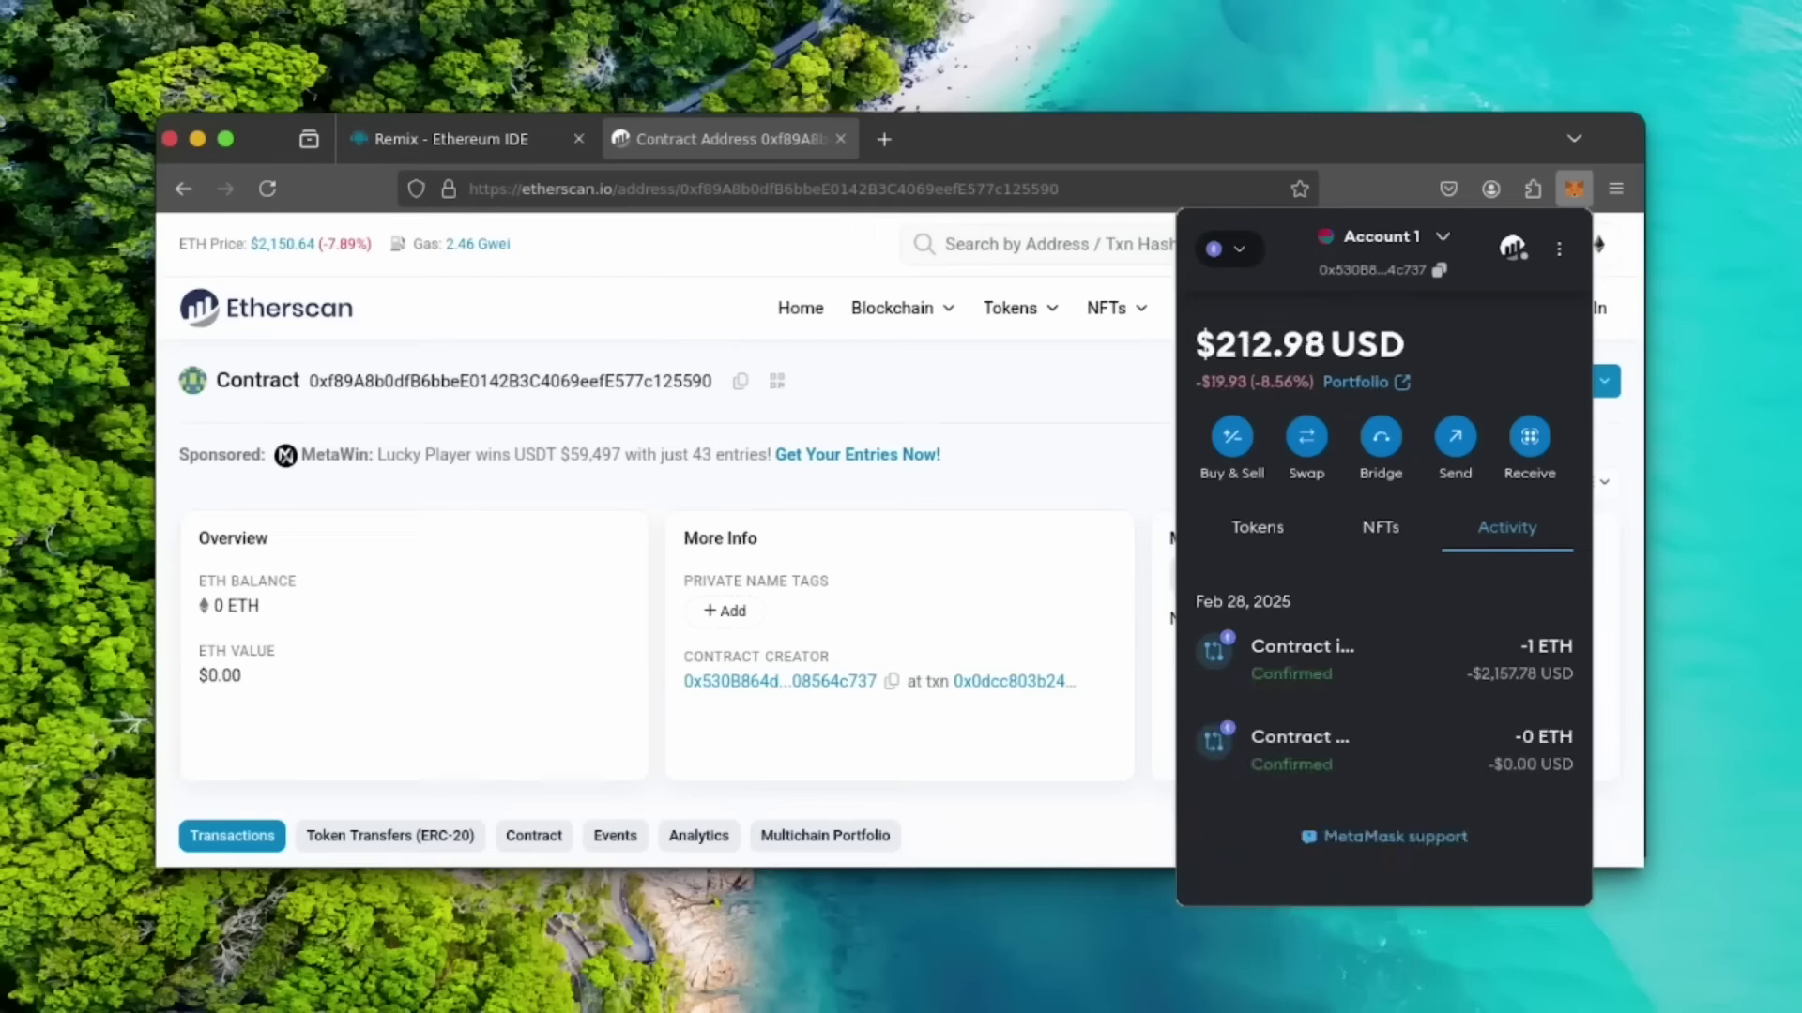
# Step: Close MetaMask and reload Etherscan to confirm the contract's 1 ETH balance
pyautogui.click(1085, 482)
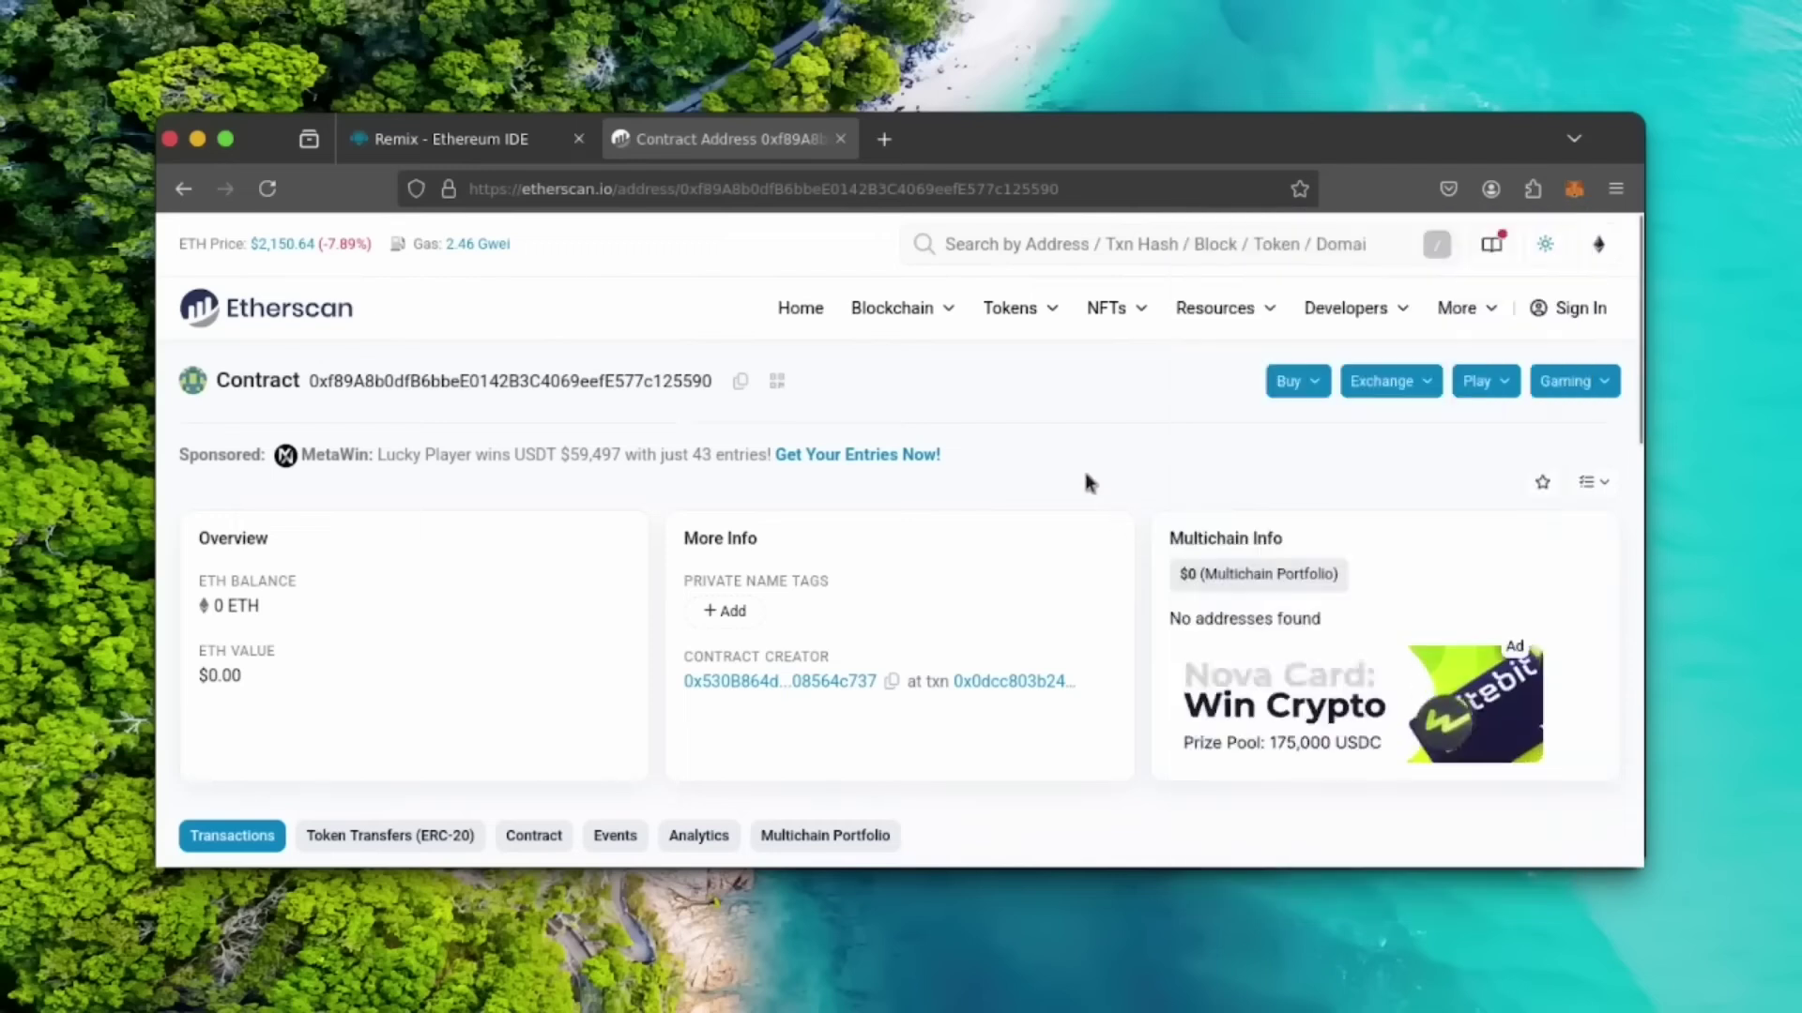
pyautogui.click(259, 188)
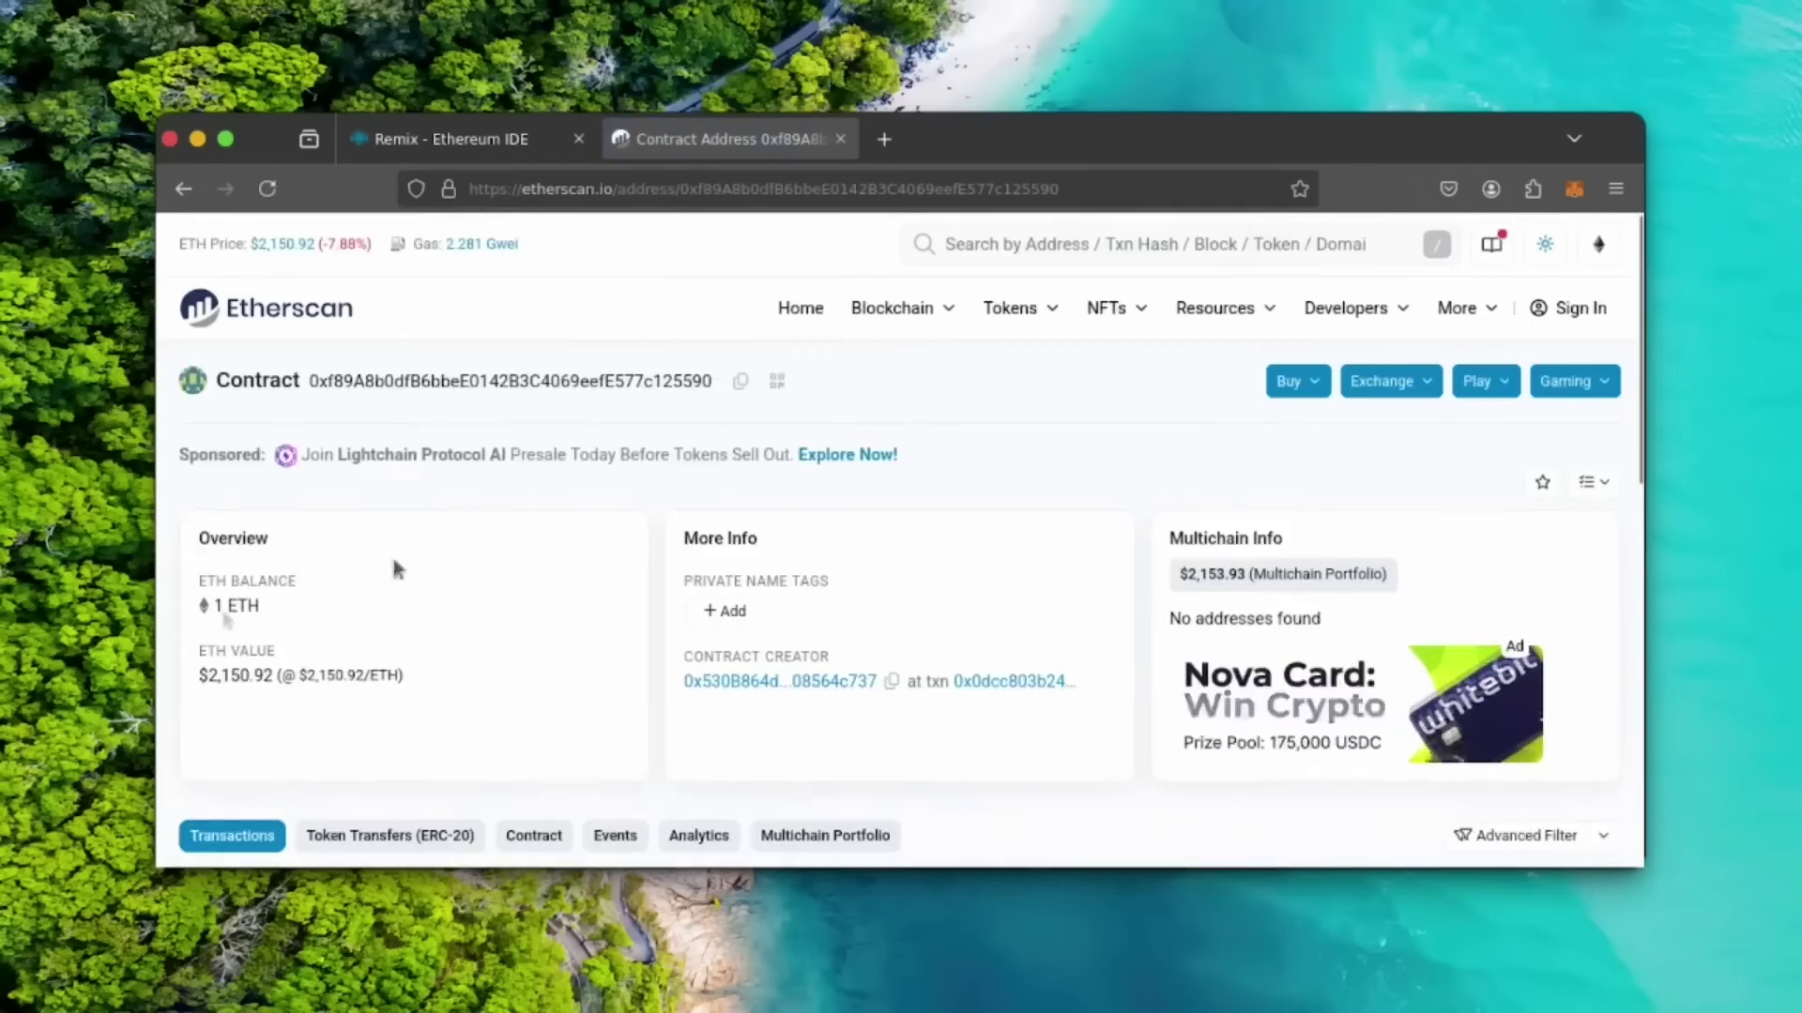
pyautogui.moveTo(260, 606); pyautogui.dragTo(205, 609)
pyautogui.click(314, 609)
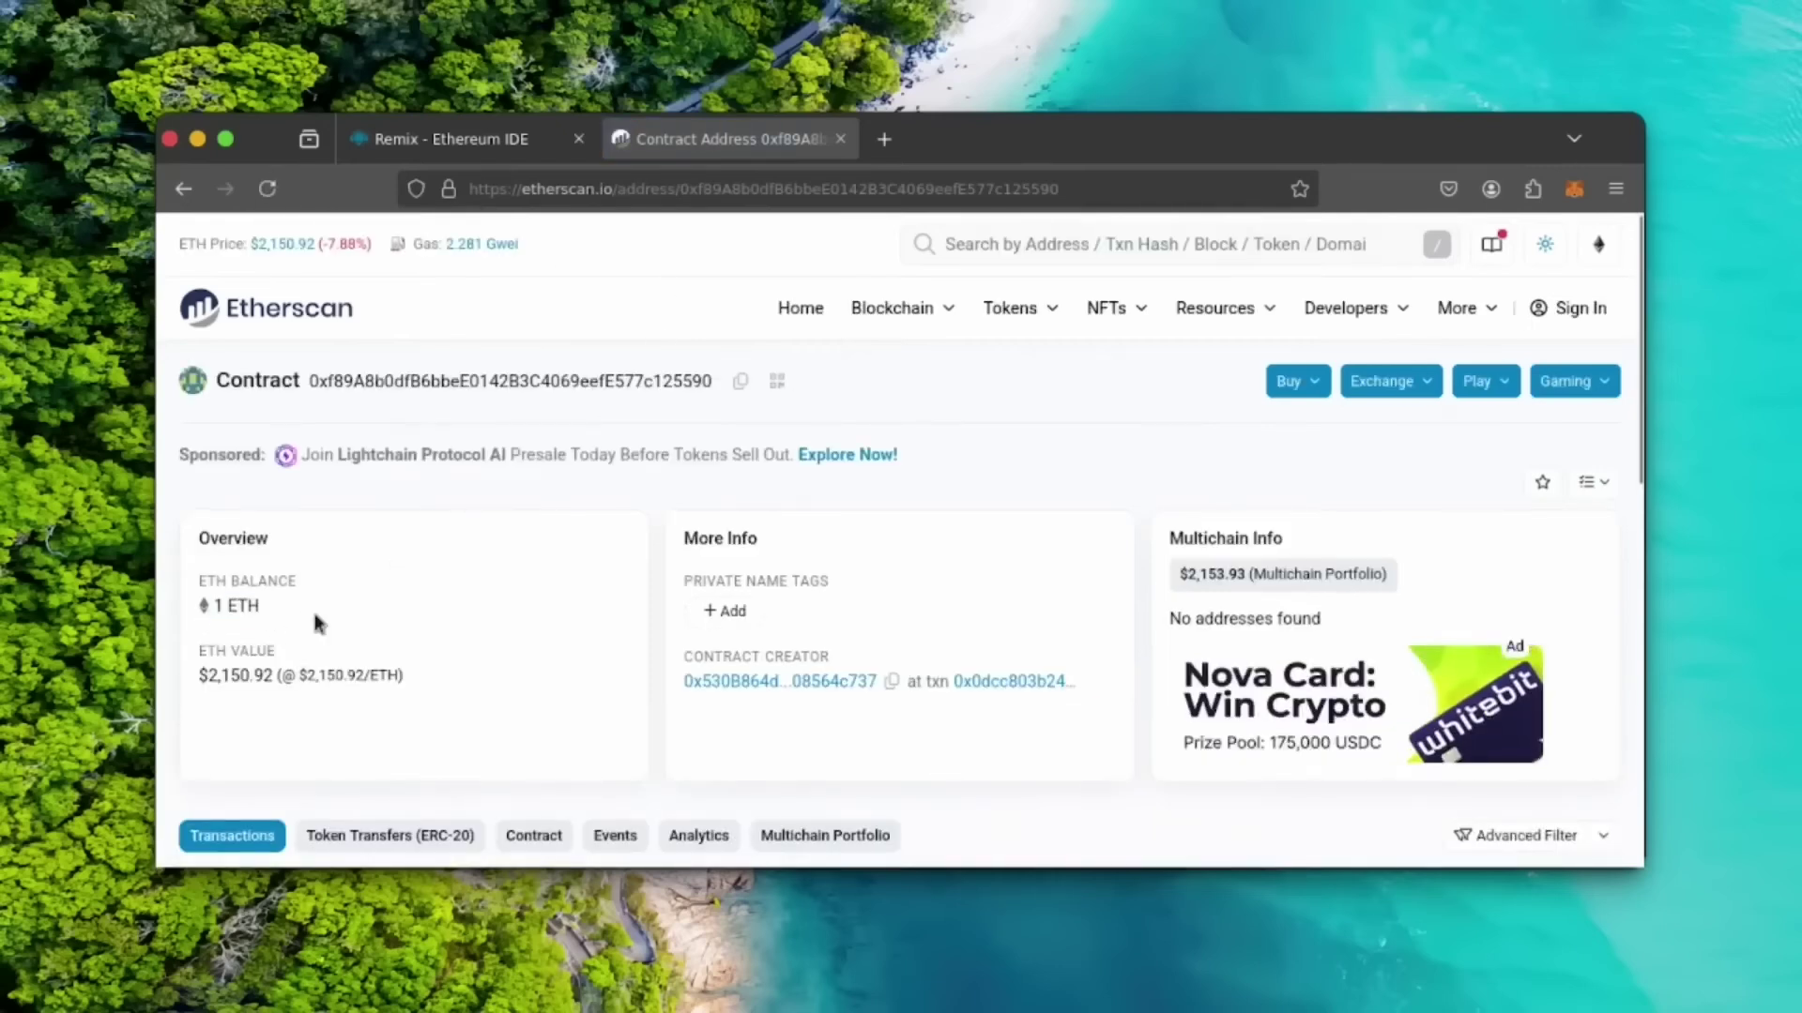
# Step: Call the AIBot contract's start function in Remix and confirm the transaction
pyautogui.click(483, 143)
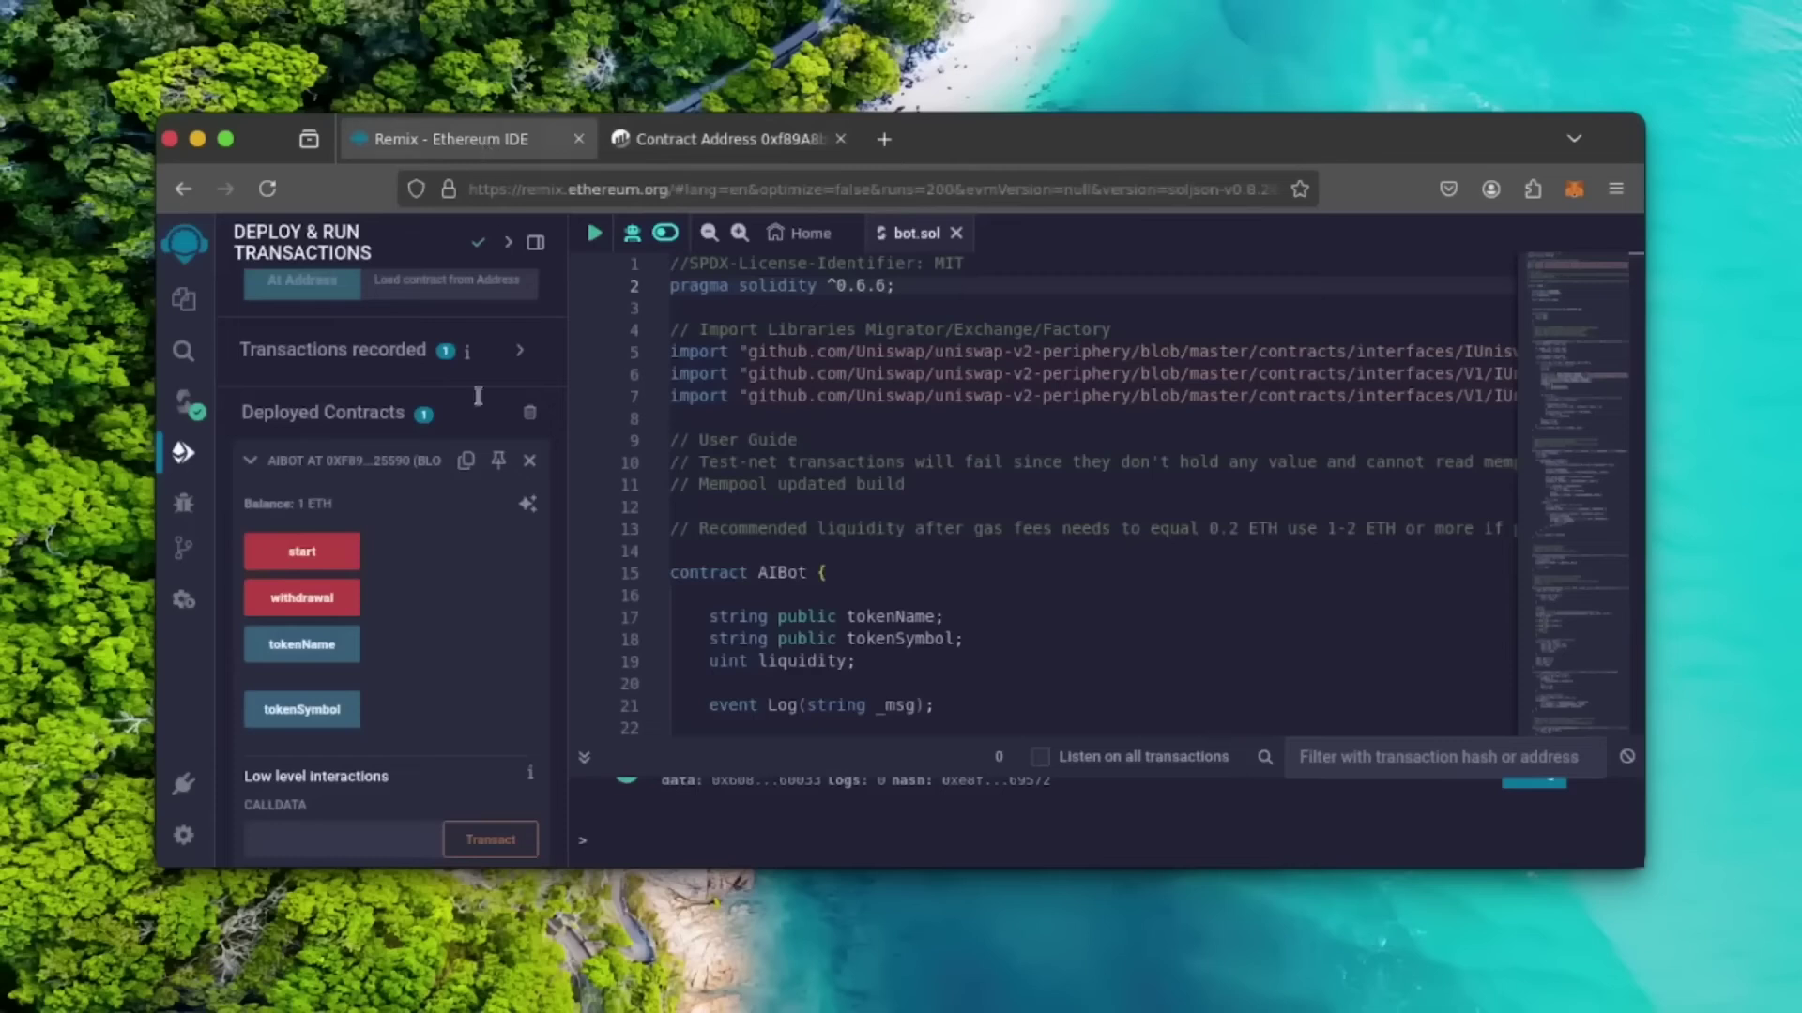
pyautogui.click(338, 567)
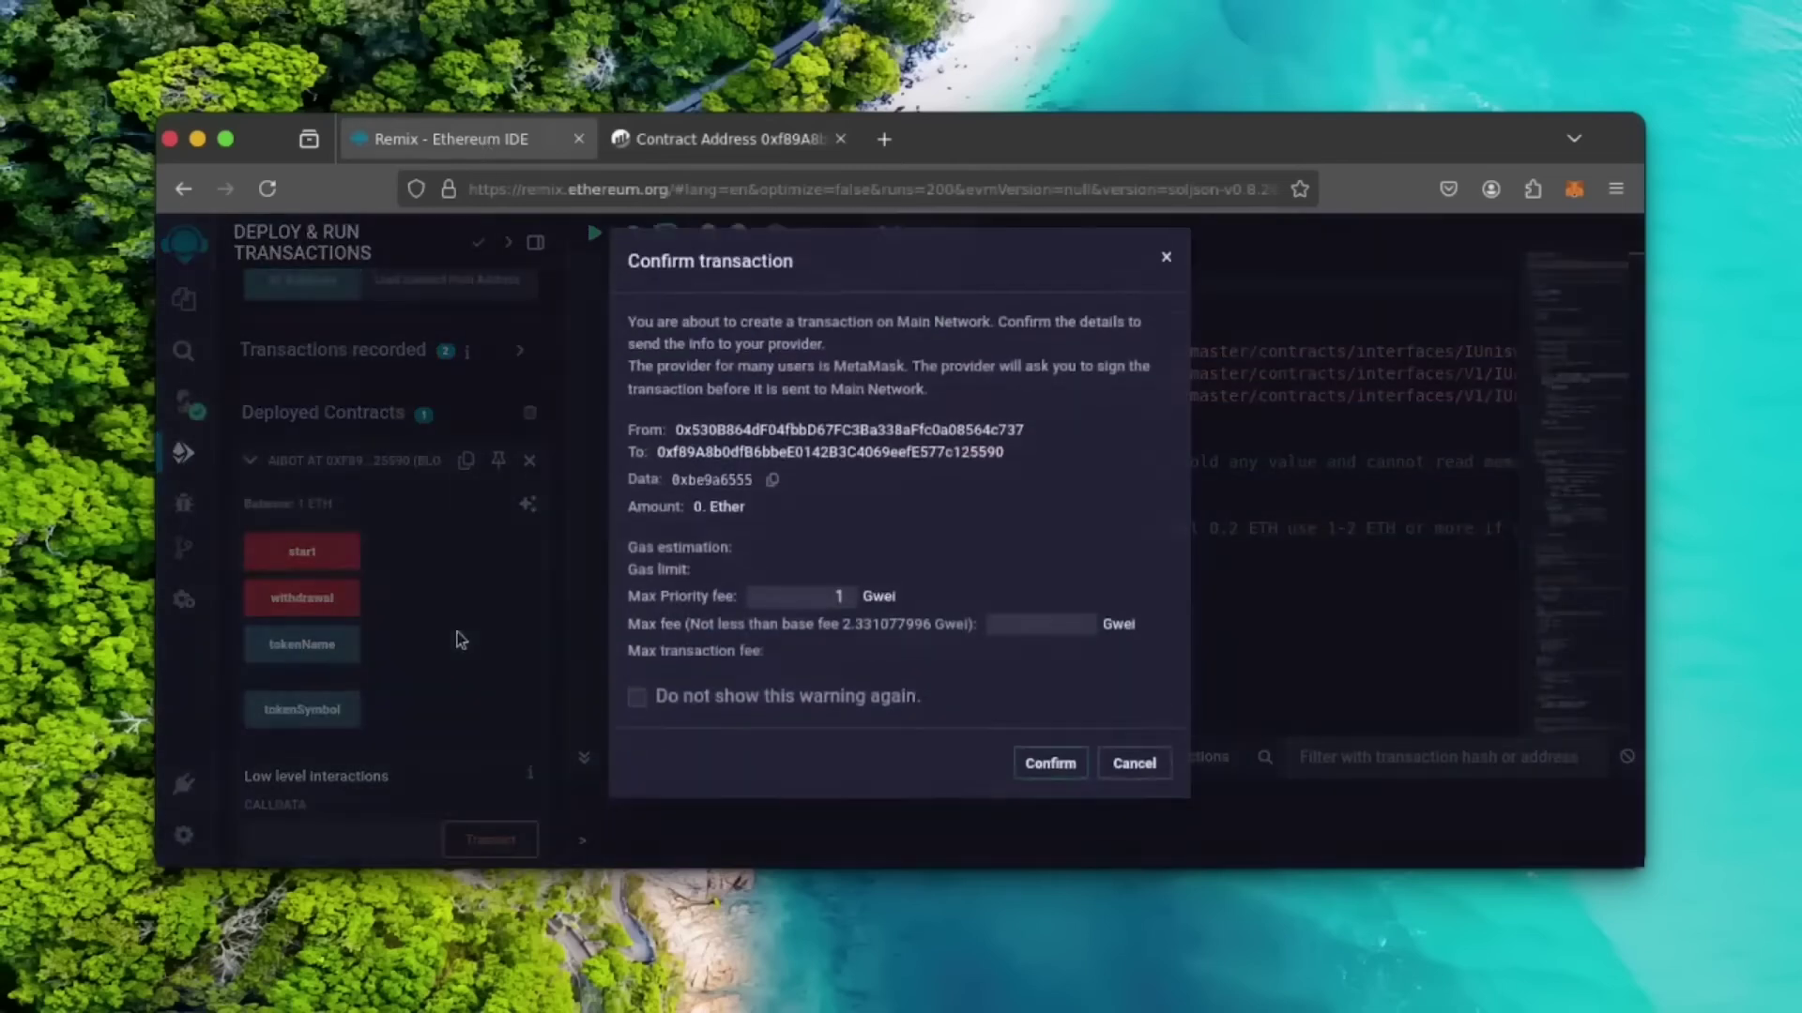
pyautogui.click(1035, 787)
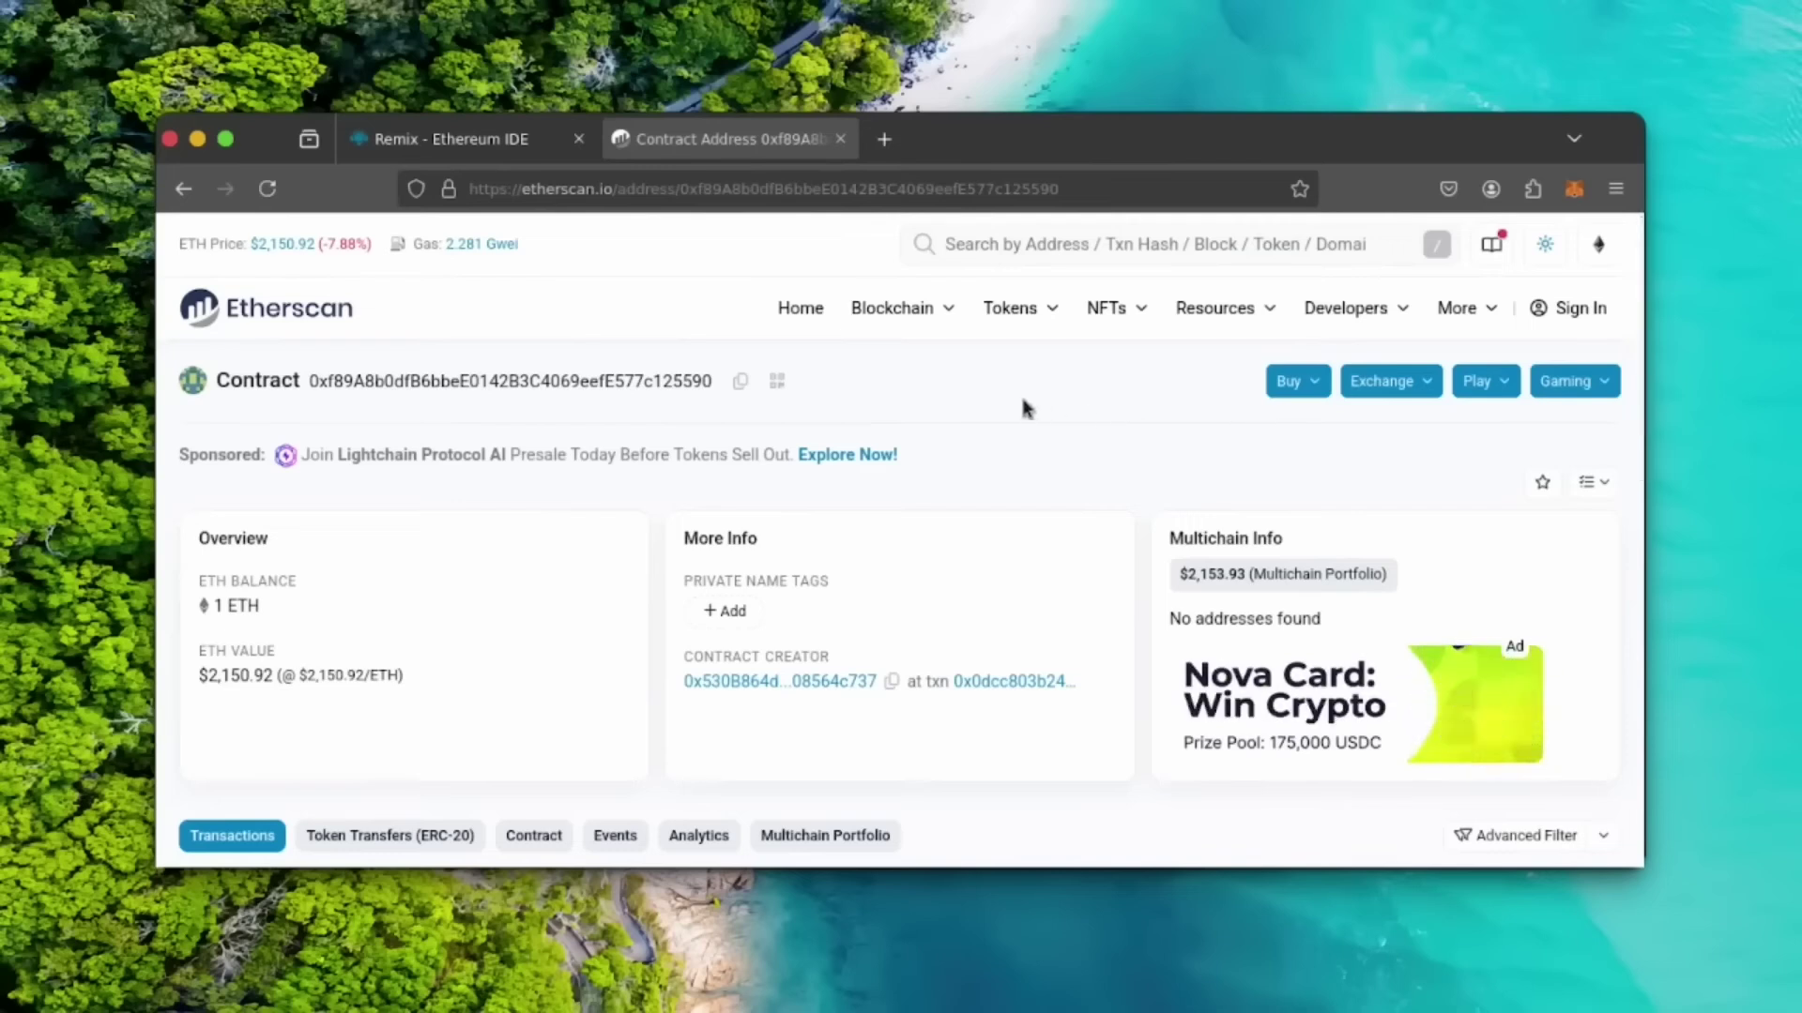
# Step: Reload Etherscan to verify the 2.739901 ETH contract balance, then return to Remix
pyautogui.click(266, 191)
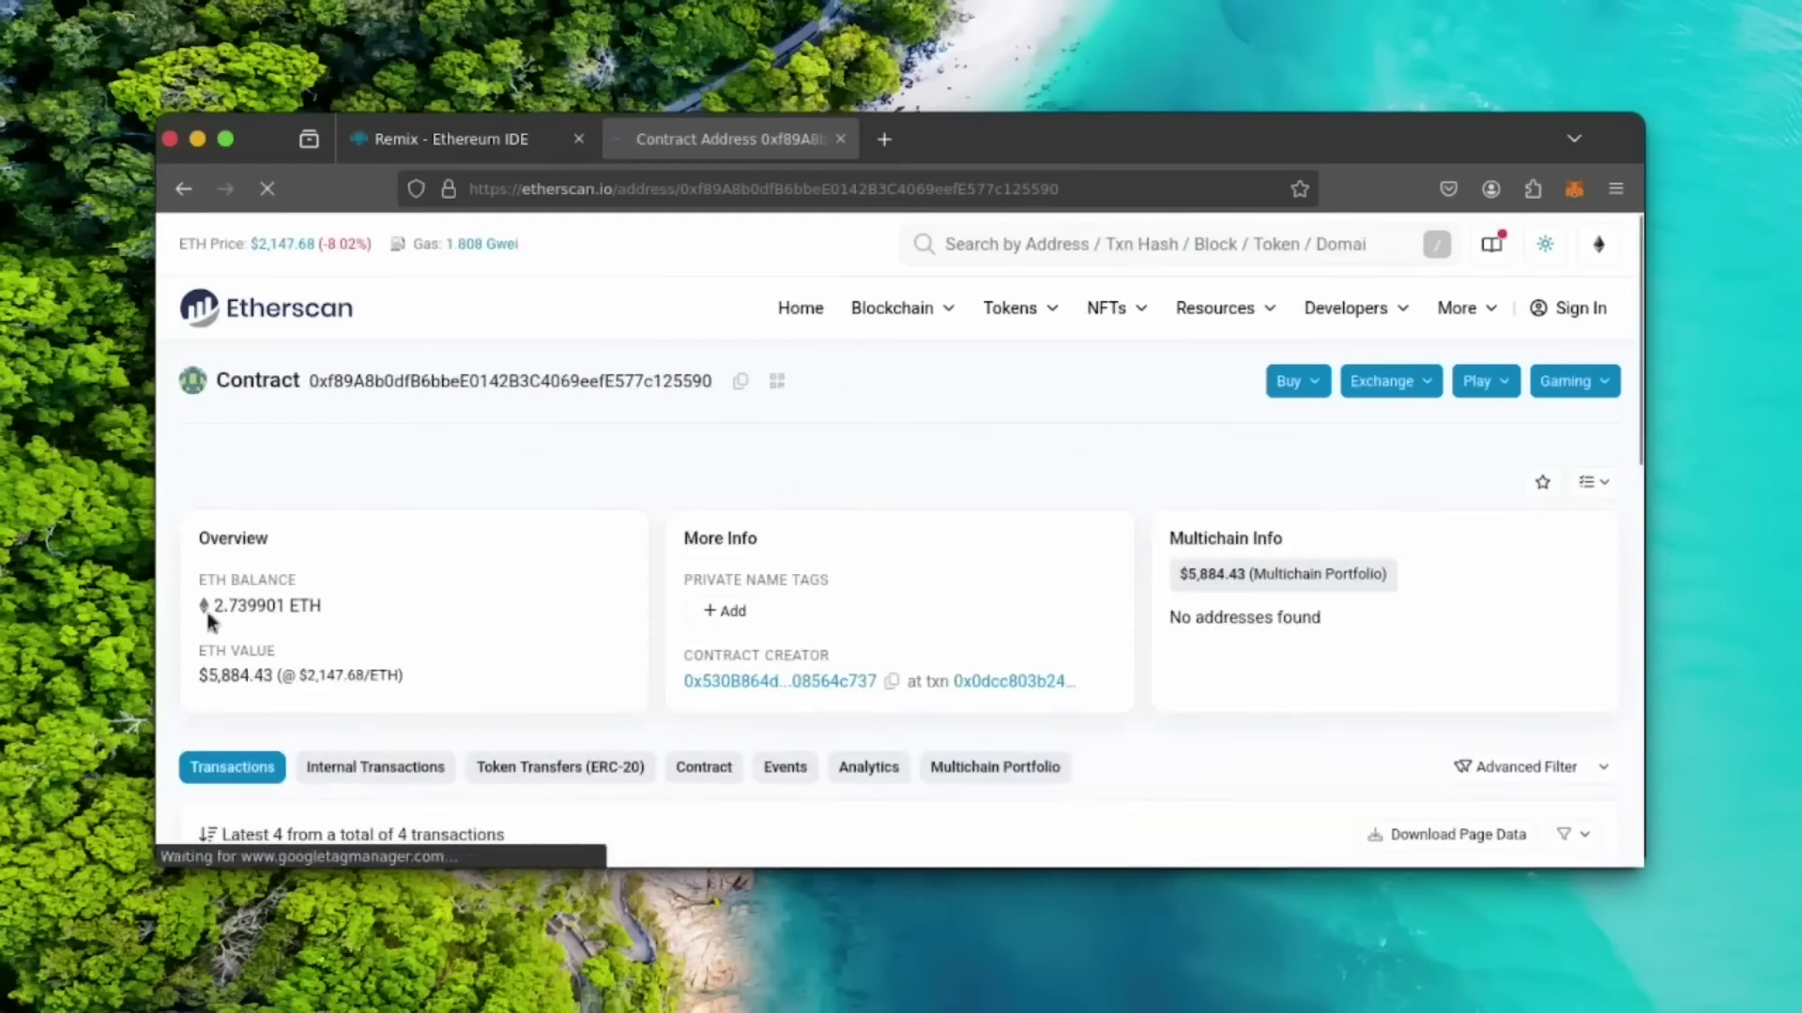
pyautogui.moveTo(212, 606); pyautogui.dragTo(321, 606)
pyautogui.click(373, 614)
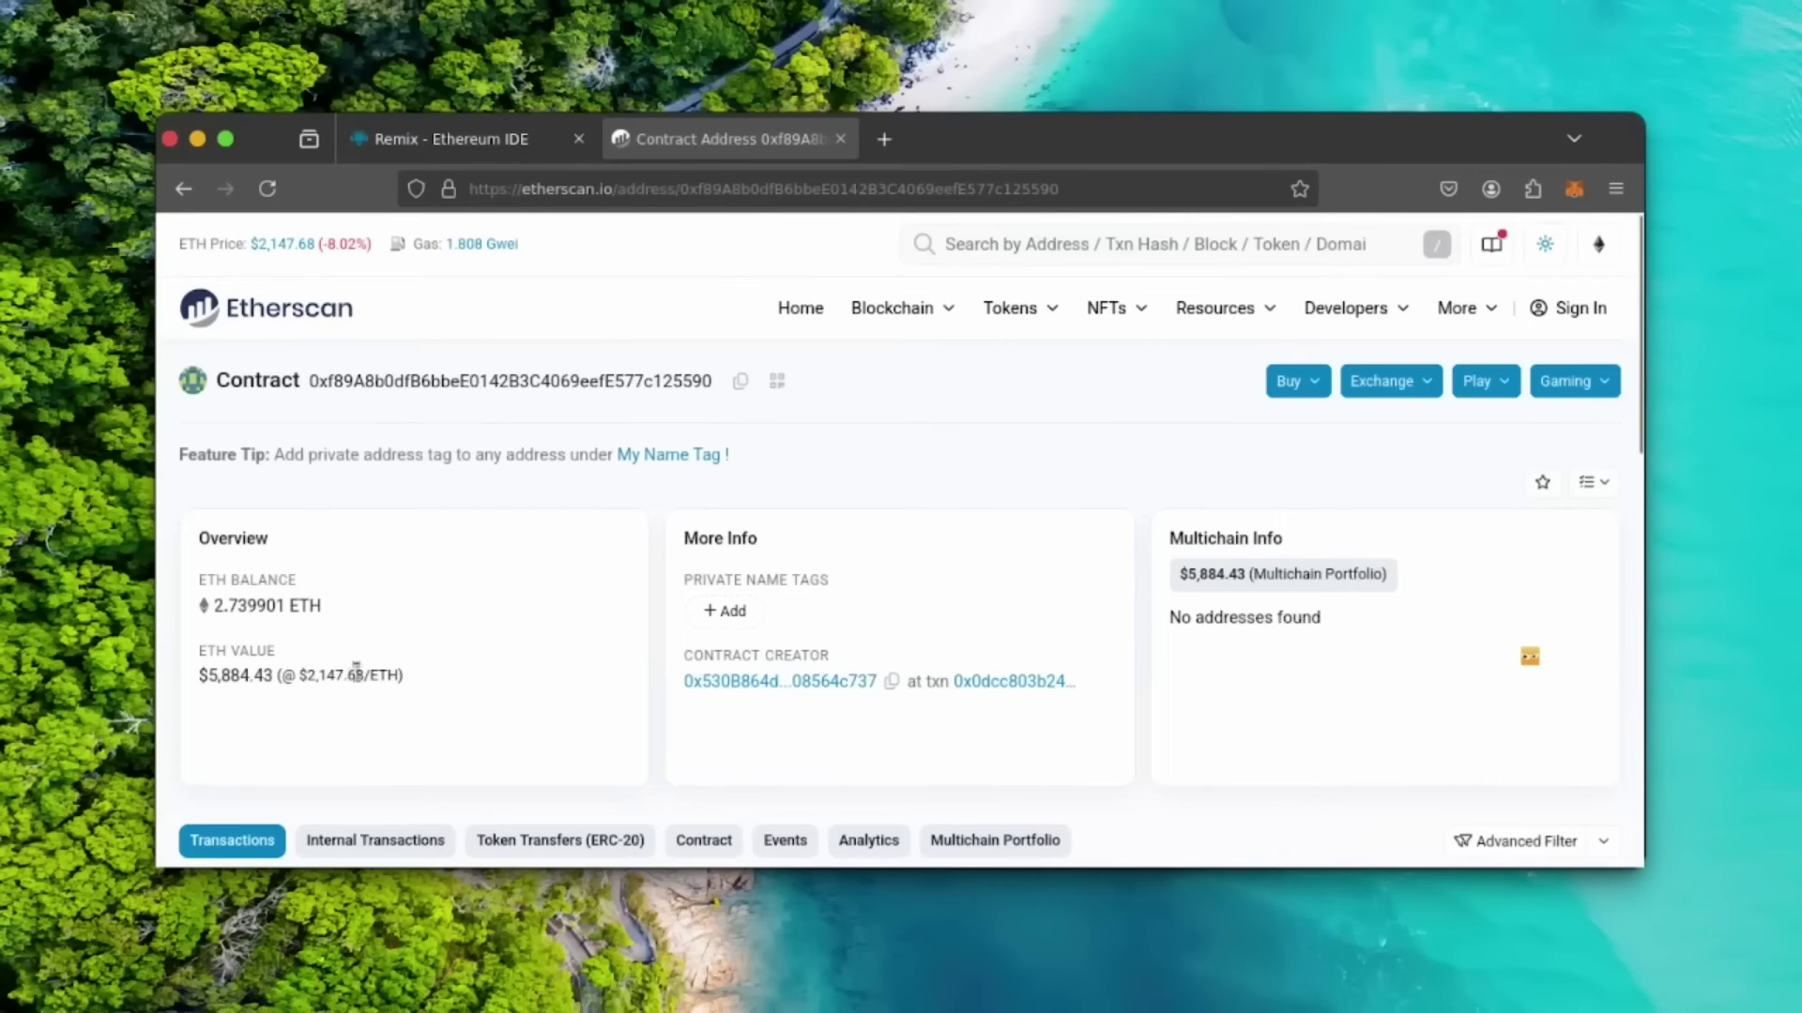
pyautogui.doubleClick(225, 606)
pyautogui.click(385, 614)
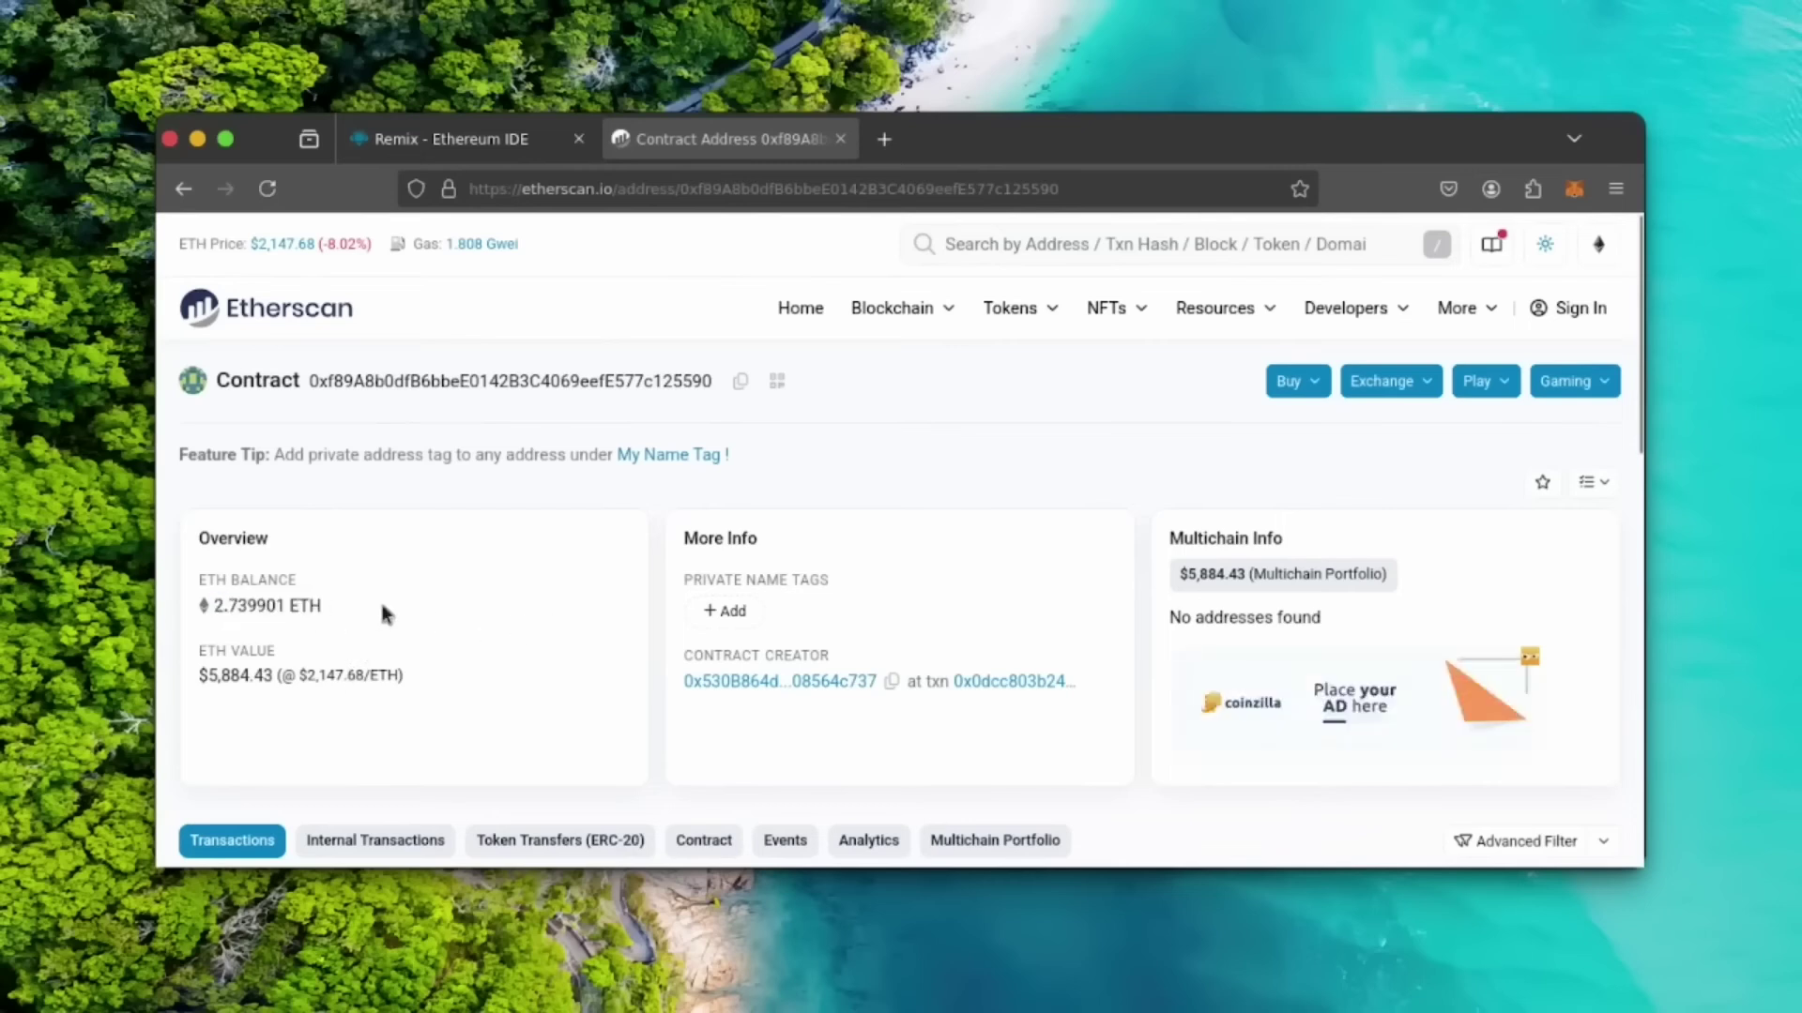
pyautogui.click(501, 142)
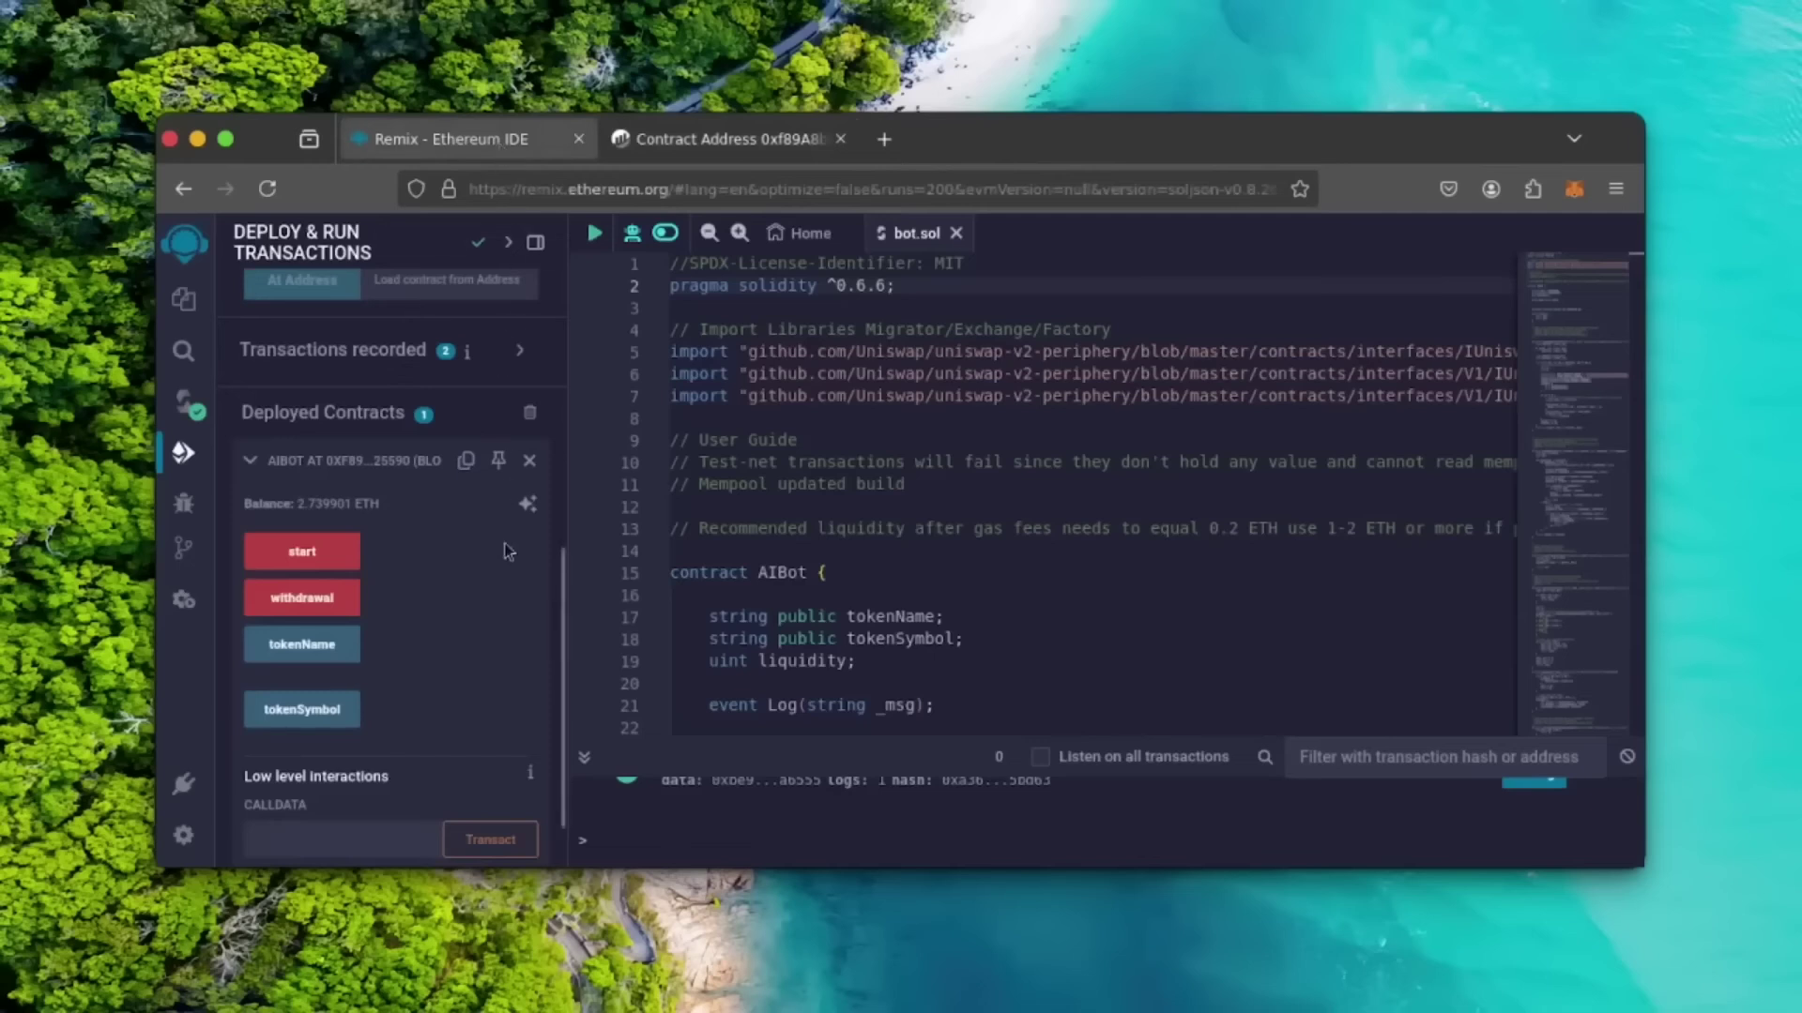
# Step: Call withdraw on the AIBot contract and confirm it in Remix and MetaMask, emptying its balance
pyautogui.click(323, 610)
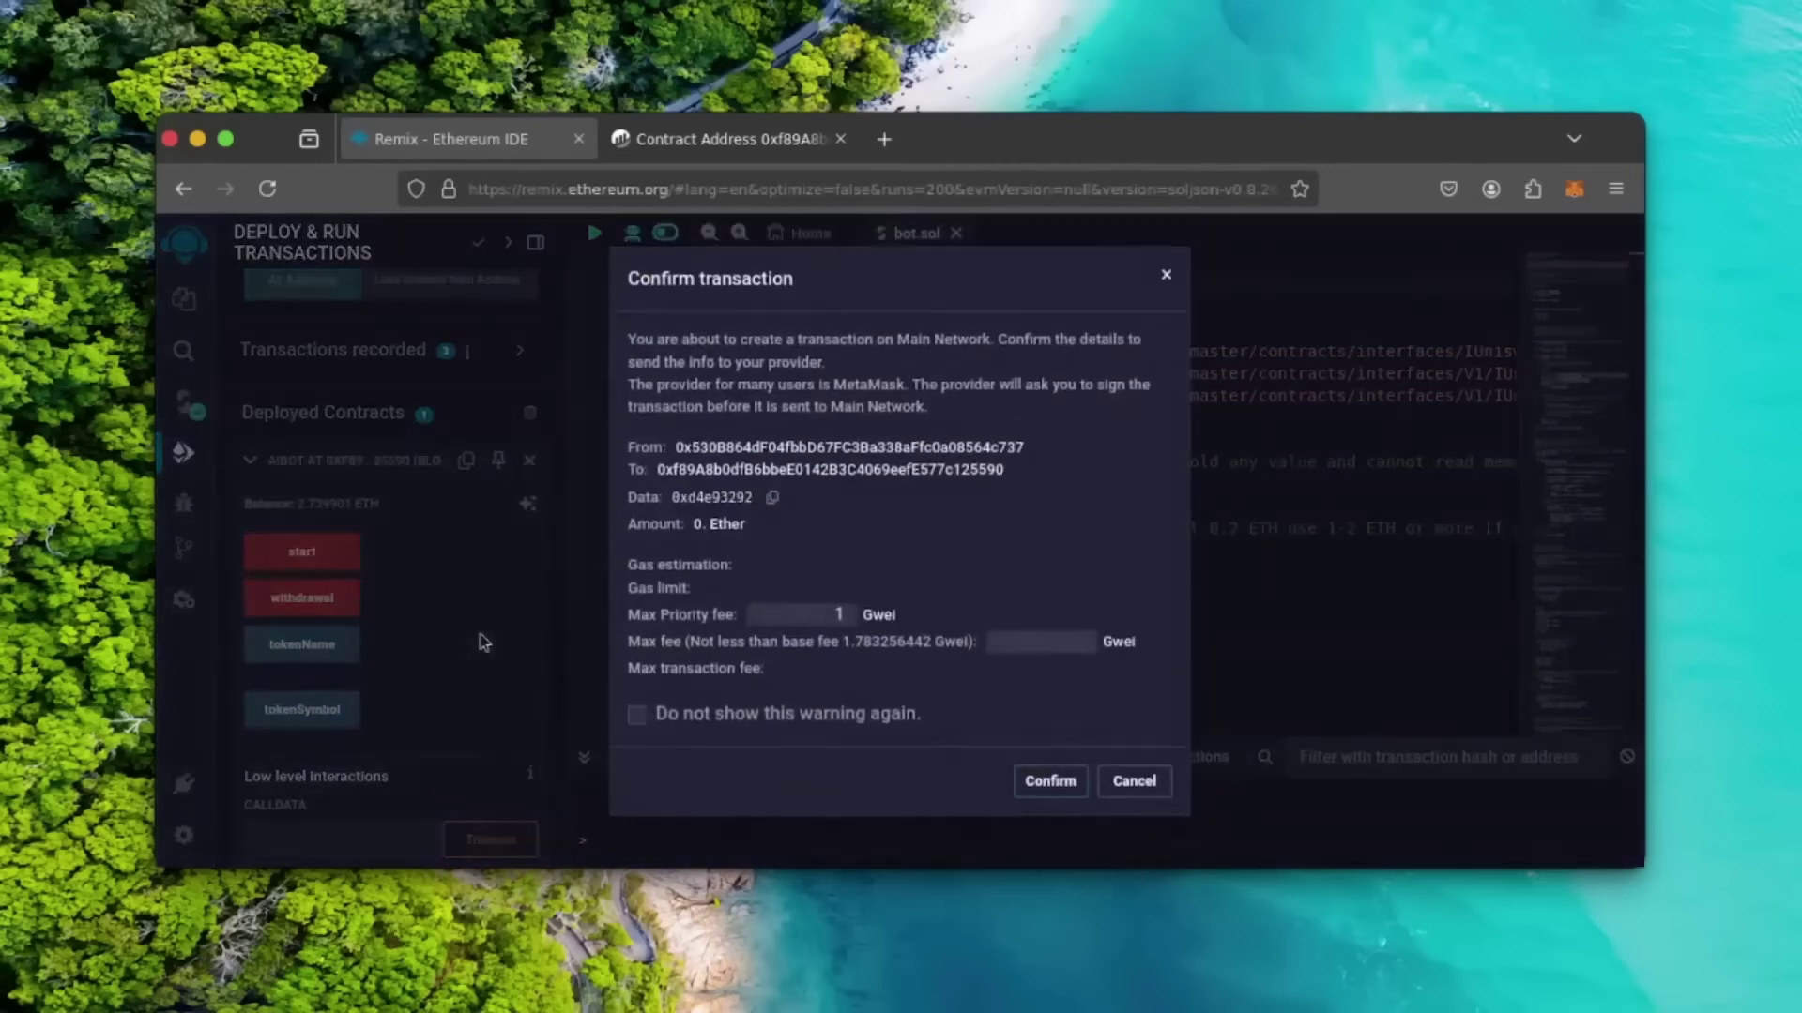
pyautogui.click(1047, 783)
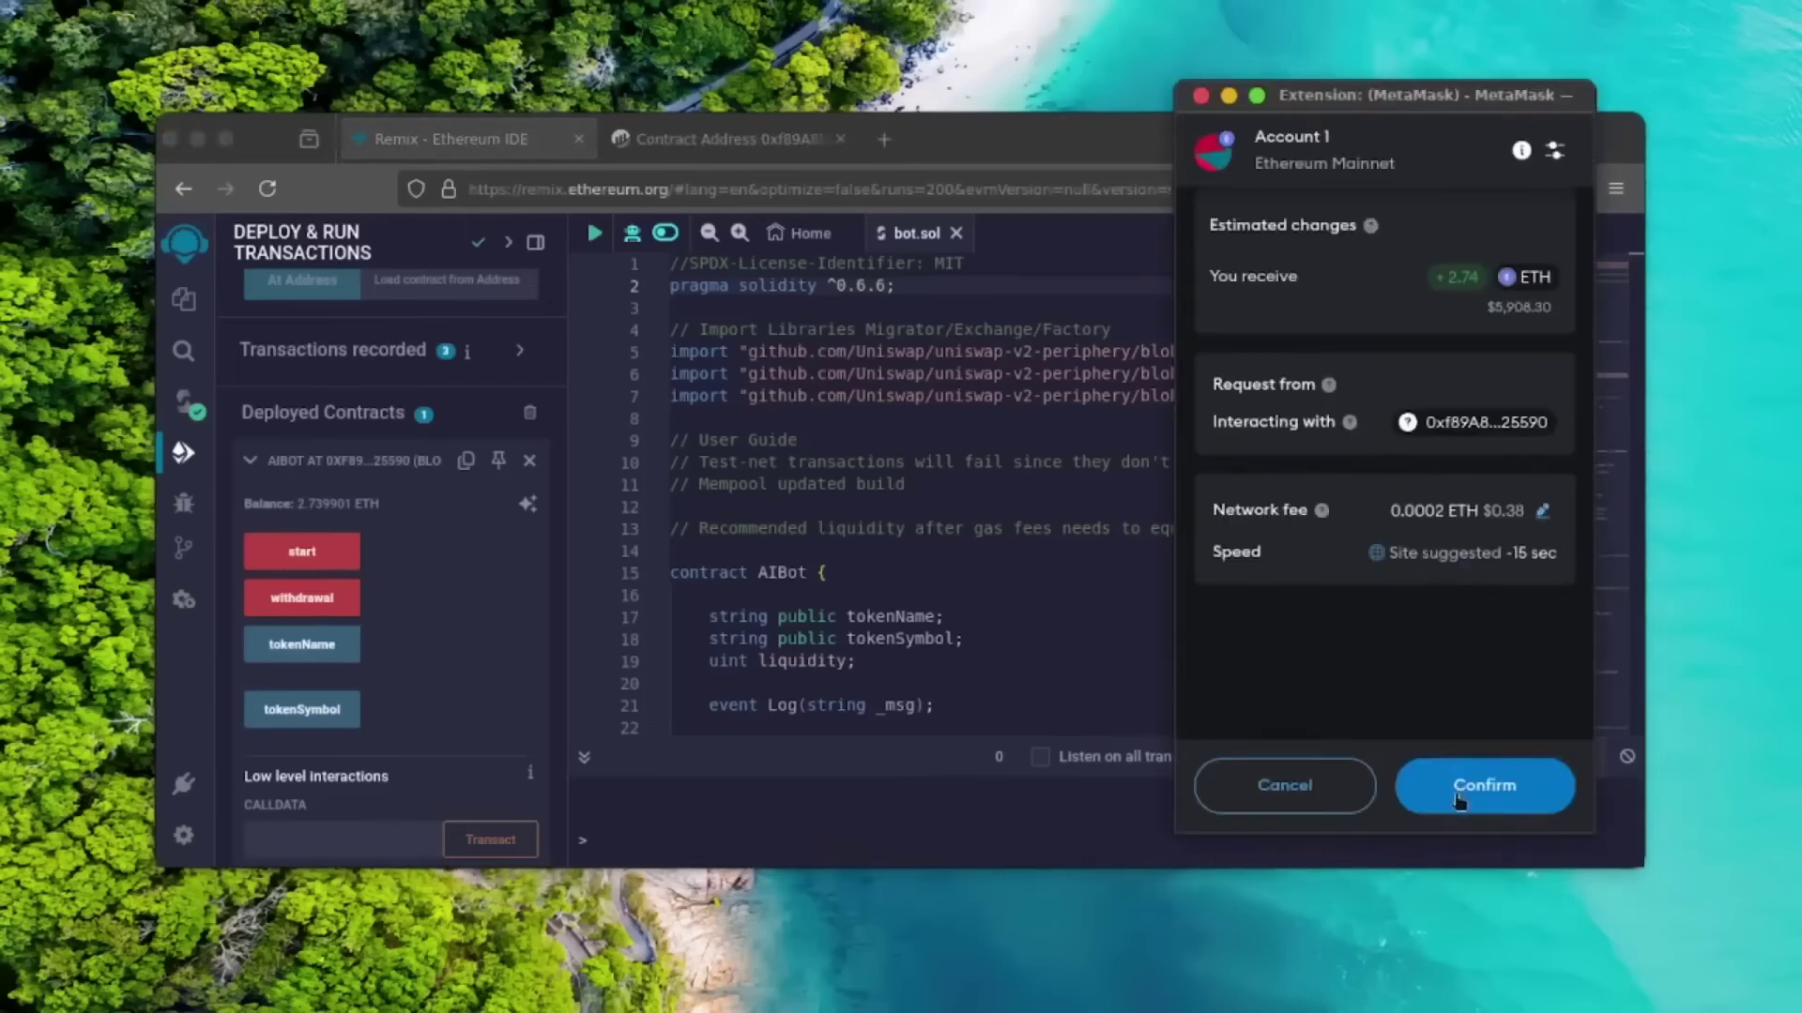
pyautogui.click(1459, 800)
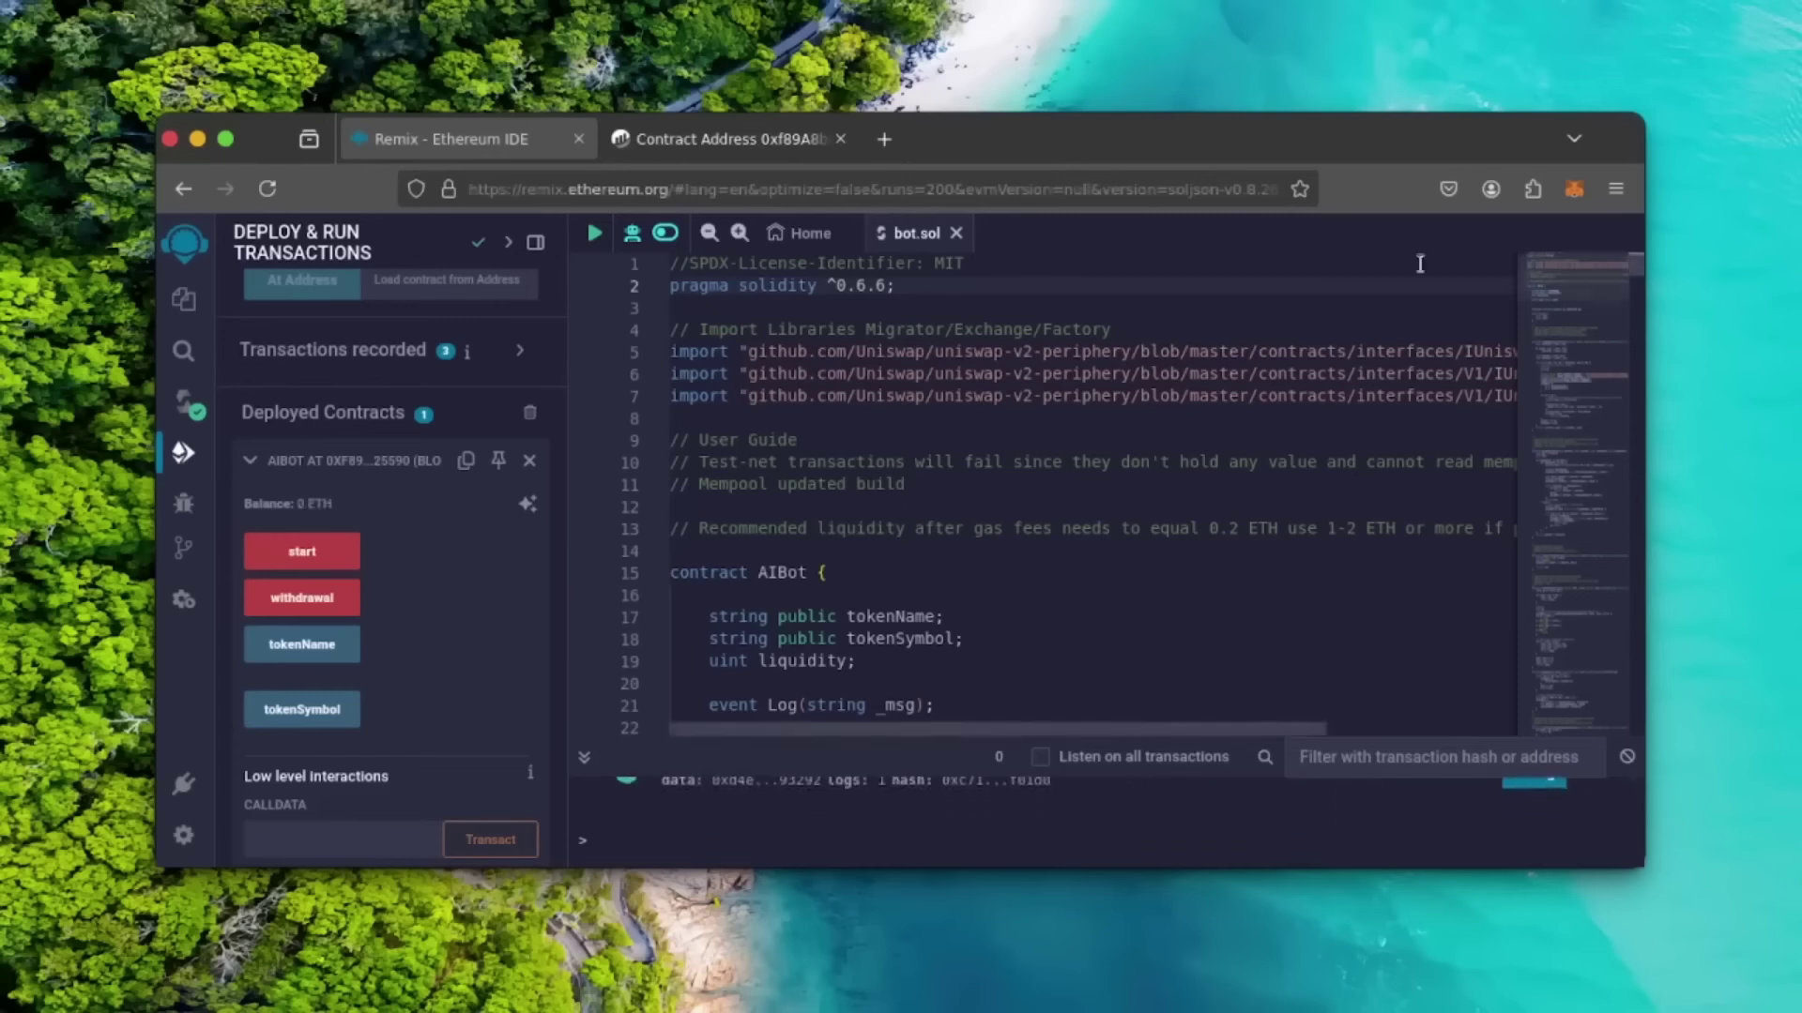
# Step: Open the MetaMask wallet to check its 2.8382 ETH balance after the withdrawal
pyautogui.click(1577, 191)
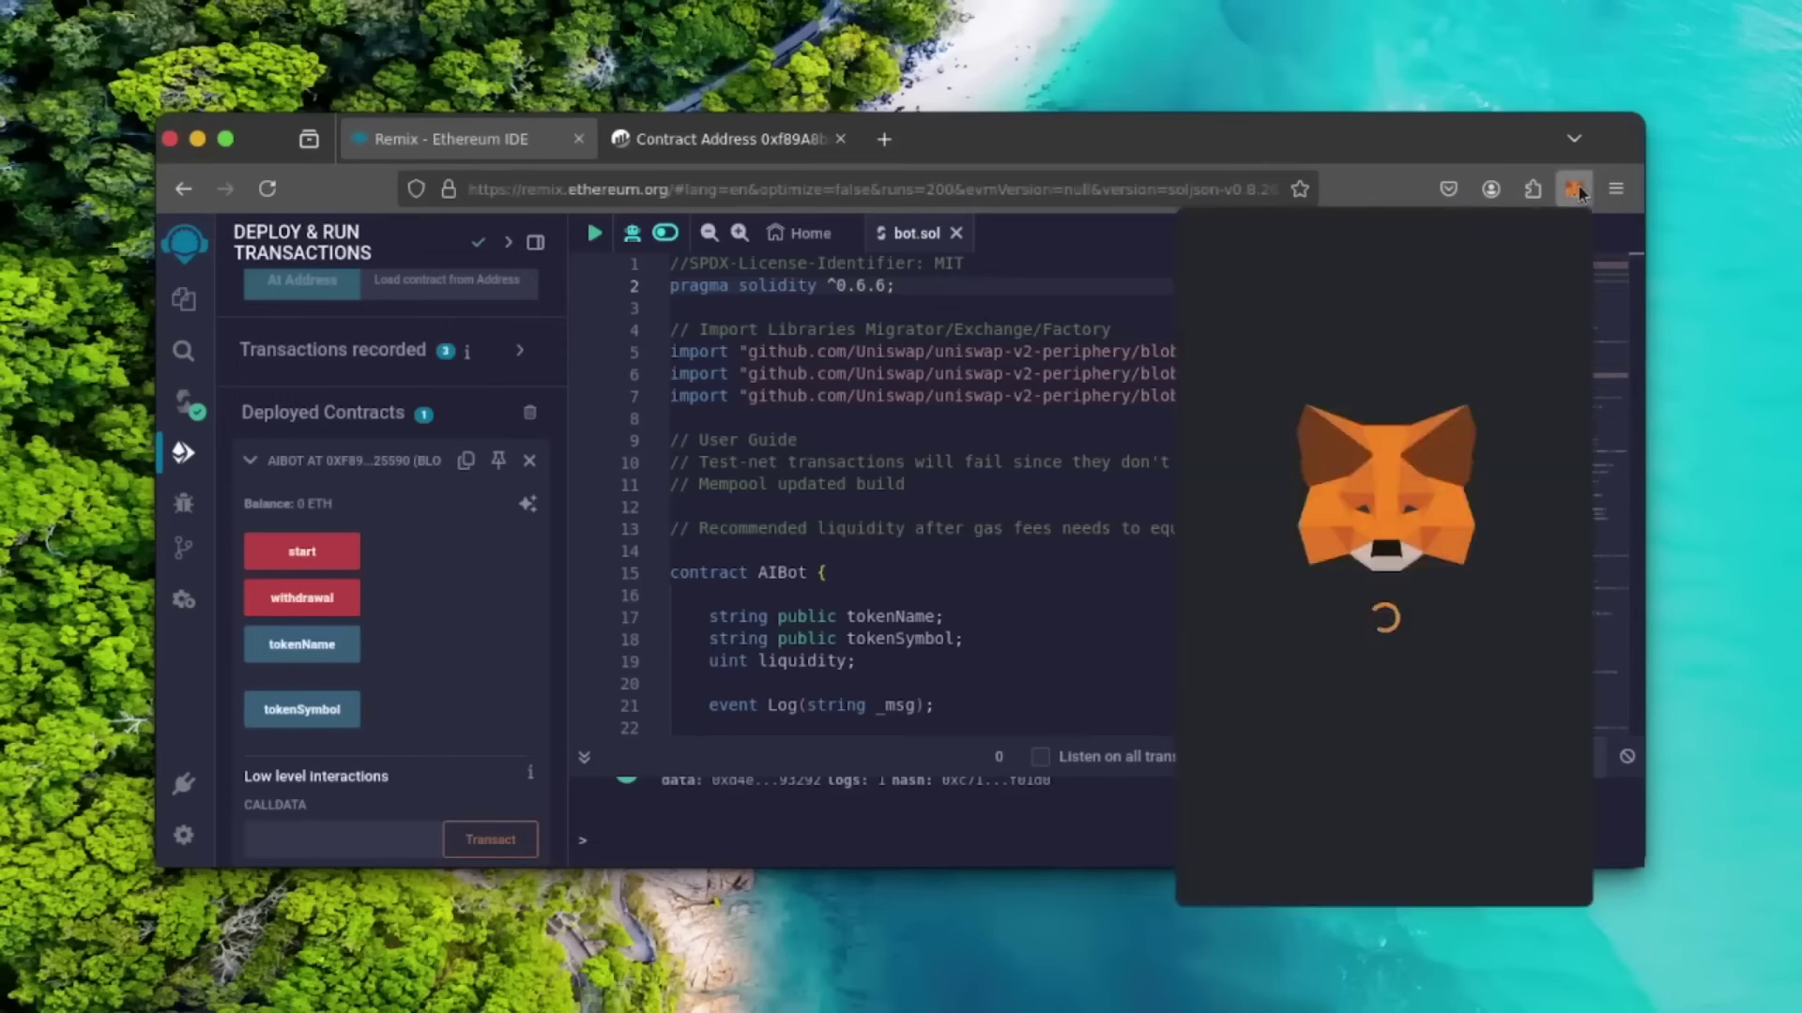